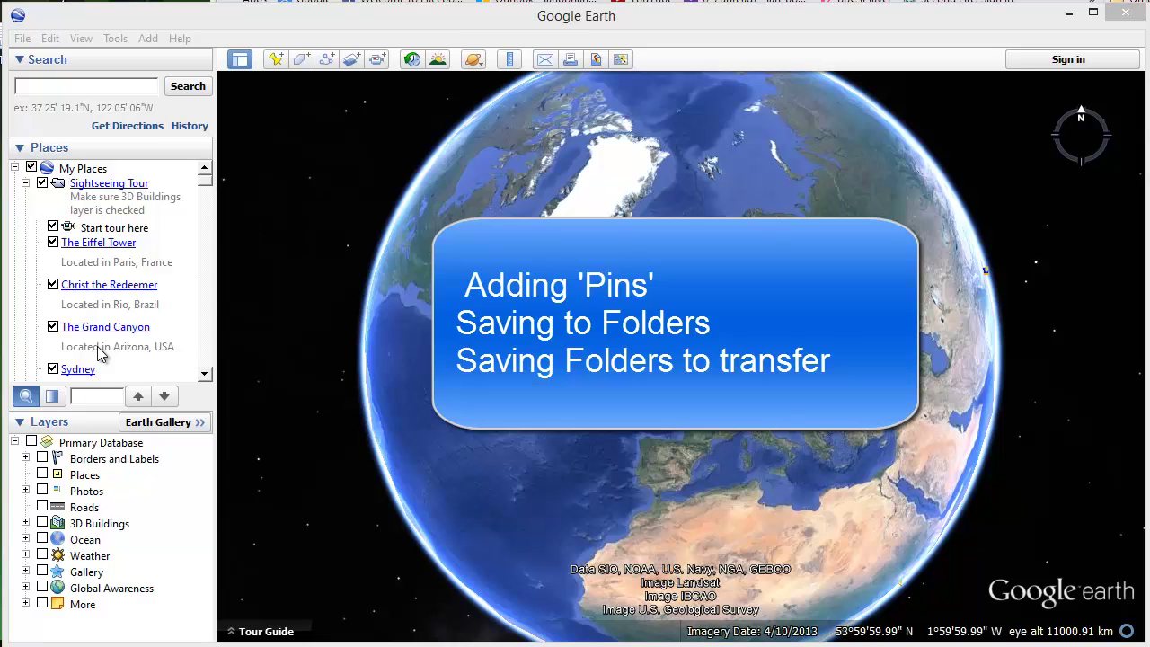
# Toggle the sidebar off and on several times, leaving it visible beside the globe
pyautogui.click(240, 61)
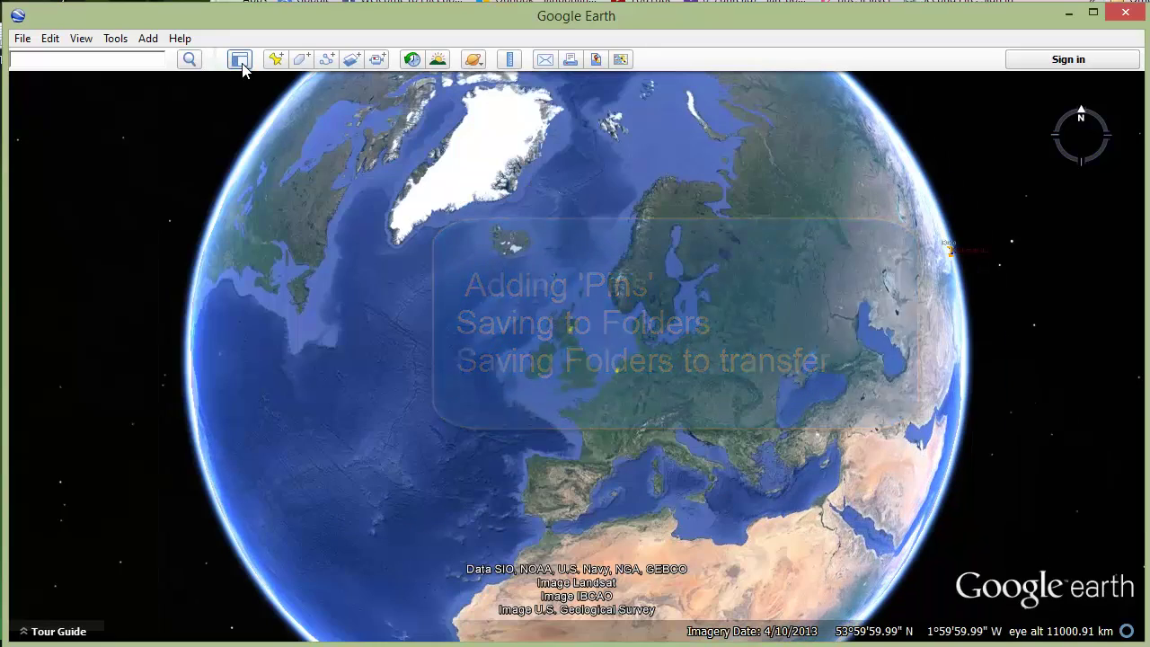
pyautogui.click(241, 63)
pyautogui.click(219, 63)
pyautogui.click(218, 62)
pyautogui.click(219, 62)
pyautogui.click(219, 62)
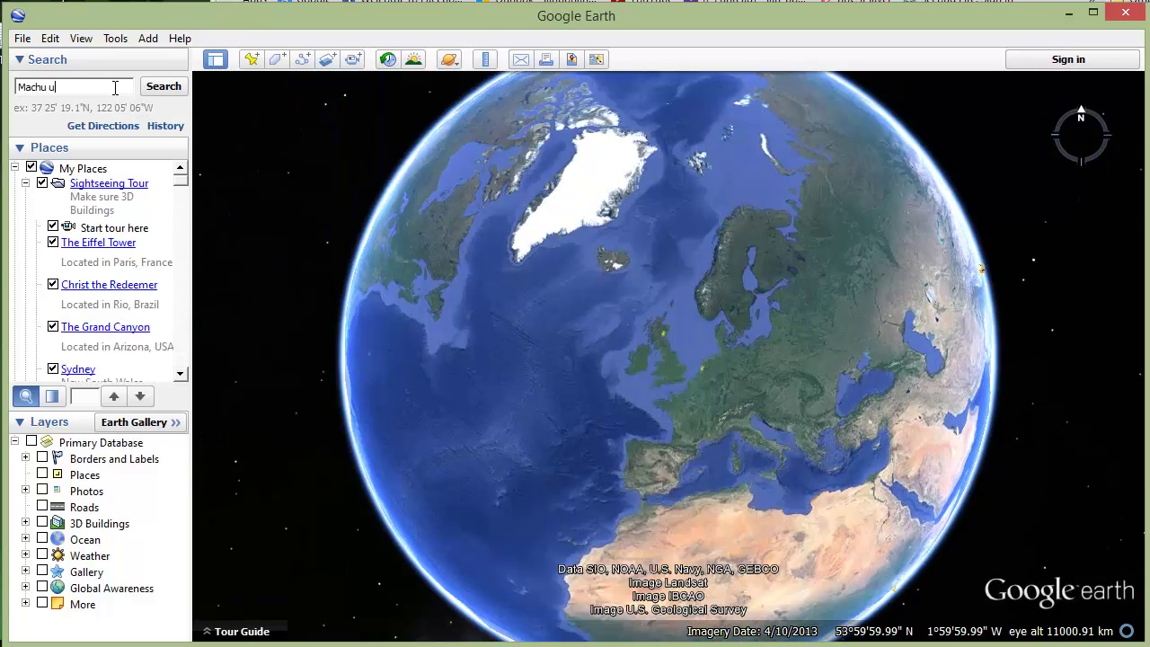
# Search 'Machu Pichu' to fly there, collapse the results and select Temporary Places
pyautogui.write('Pichu')
pyautogui.press('Return')
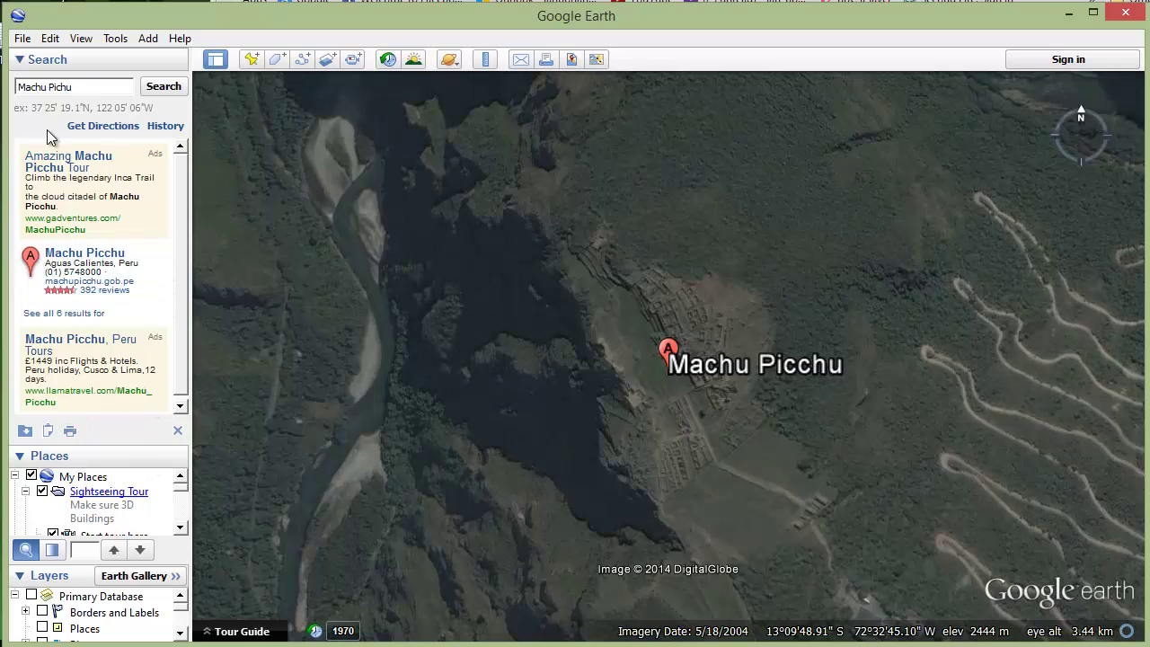
pyautogui.click(20, 61)
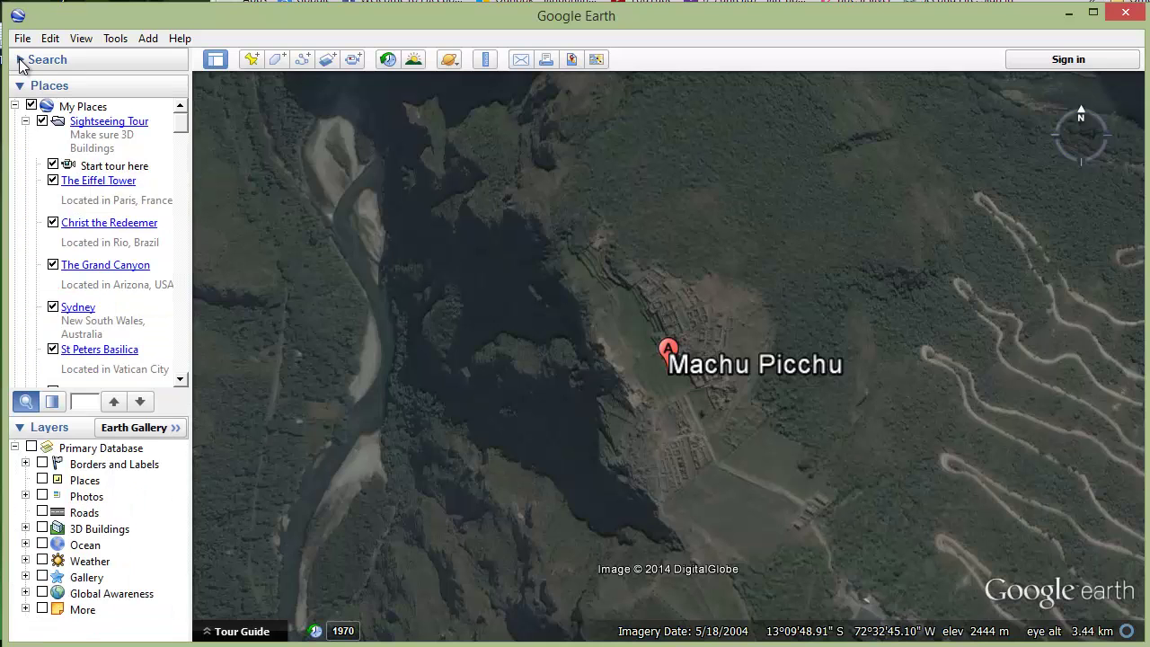
pyautogui.moveTo(181, 134); pyautogui.dragTo(146, 378)
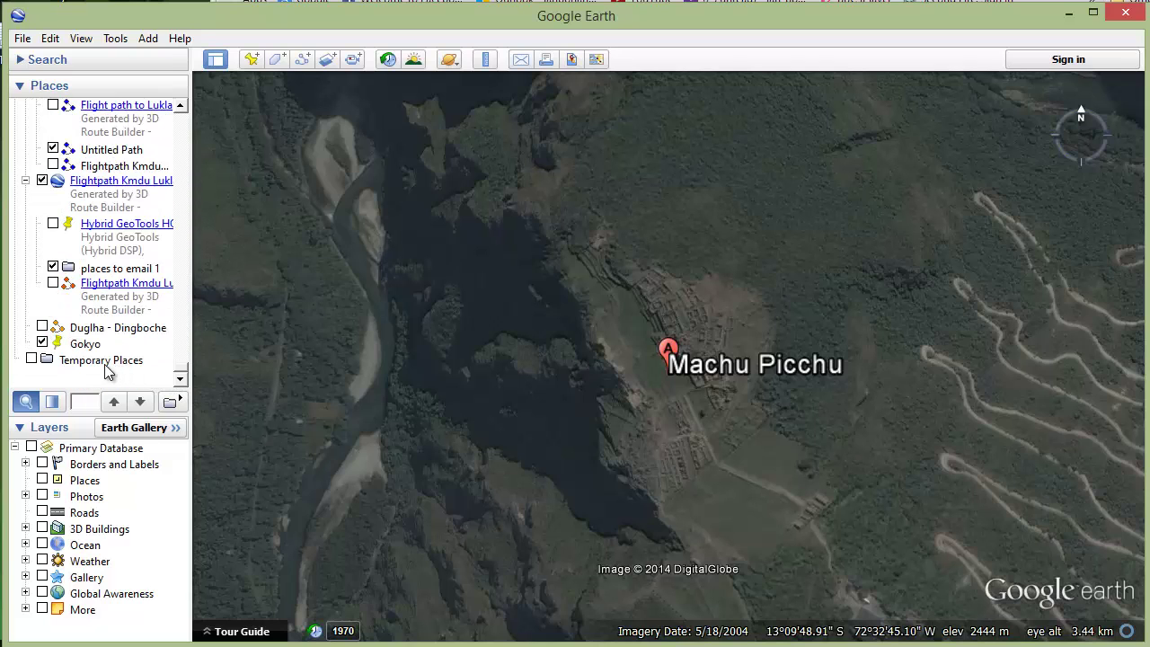
pyautogui.click(100, 363)
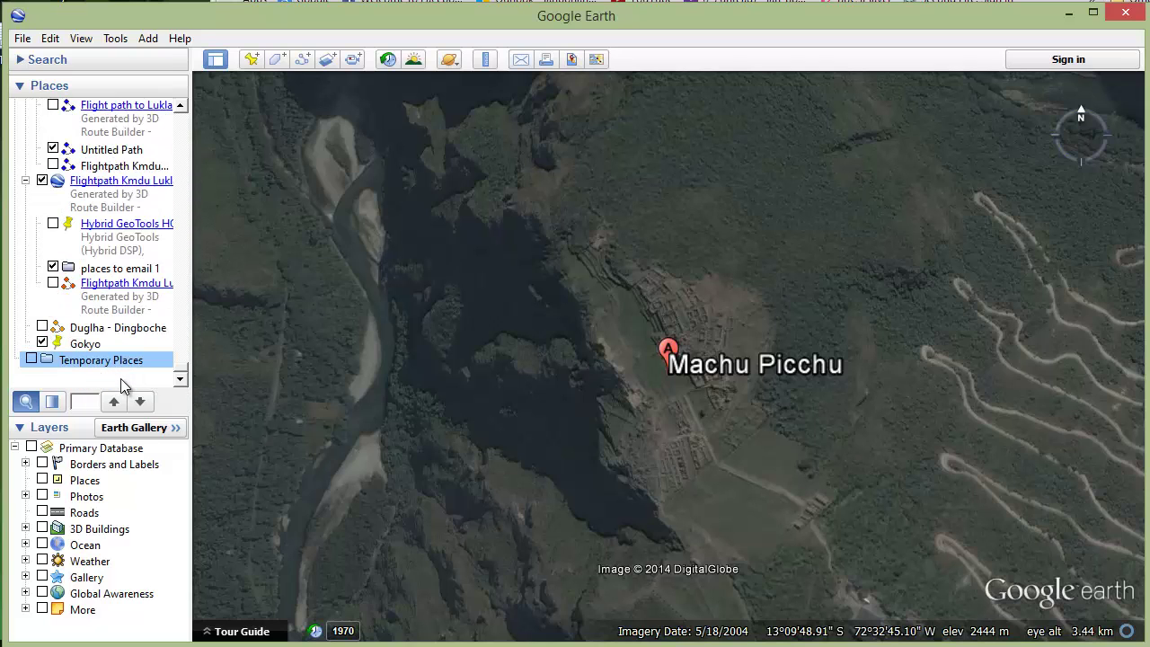
# Add a placemark named 'place name' and drag its pin northwest of Machu Picchu
pyautogui.click(253, 61)
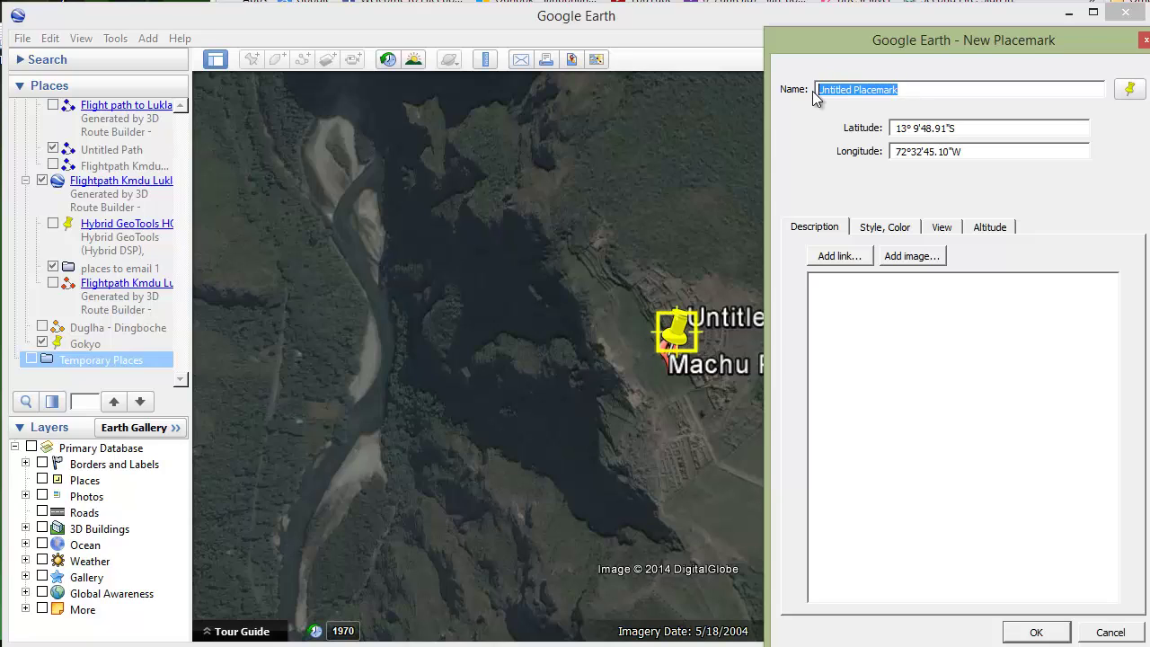
pyautogui.write('place nmd')
pyautogui.press('BackSpace')
pyautogui.press('BackSpace')
pyautogui.write('ame')
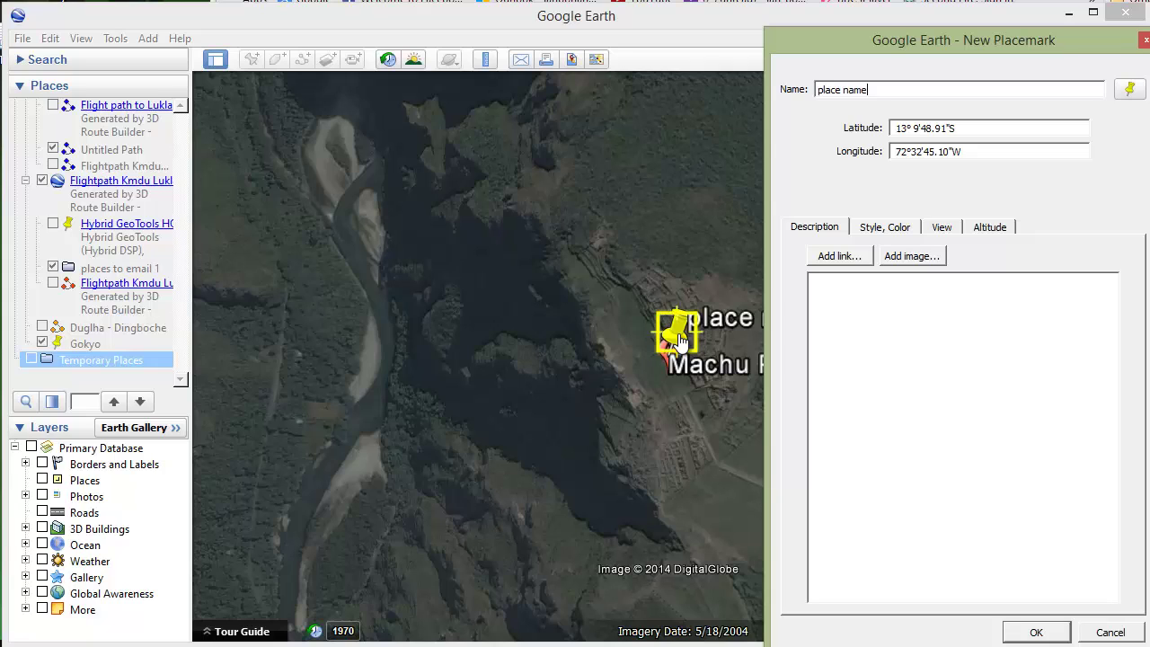
pyautogui.moveTo(679, 340); pyautogui.dragTo(591, 286)
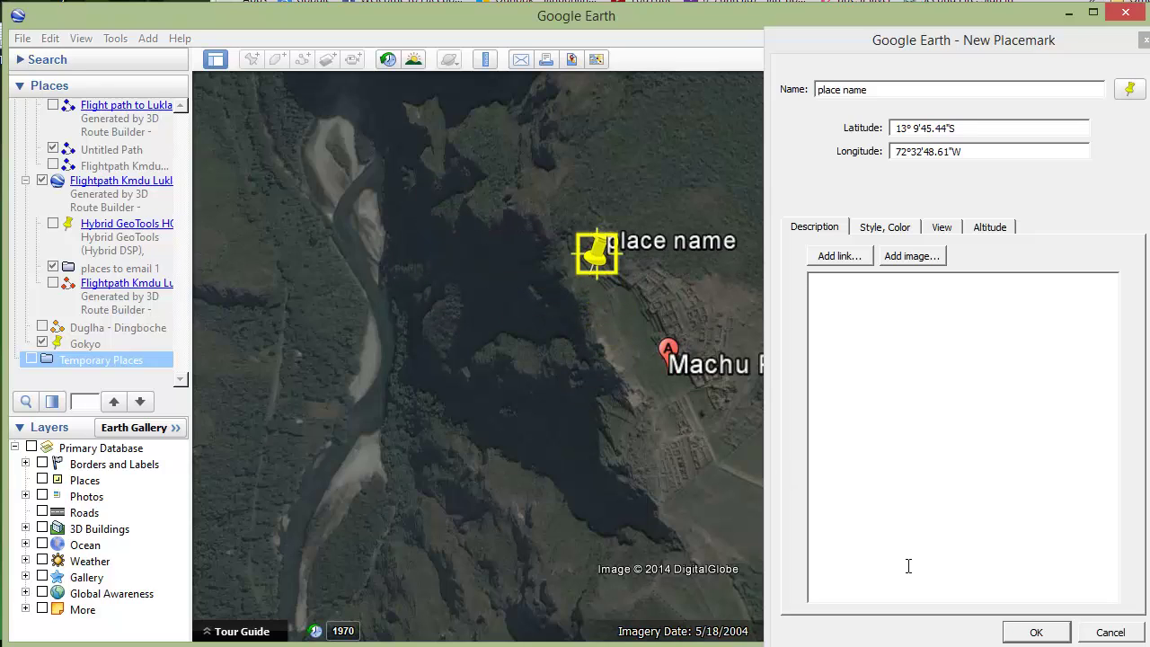
pyautogui.click(1024, 634)
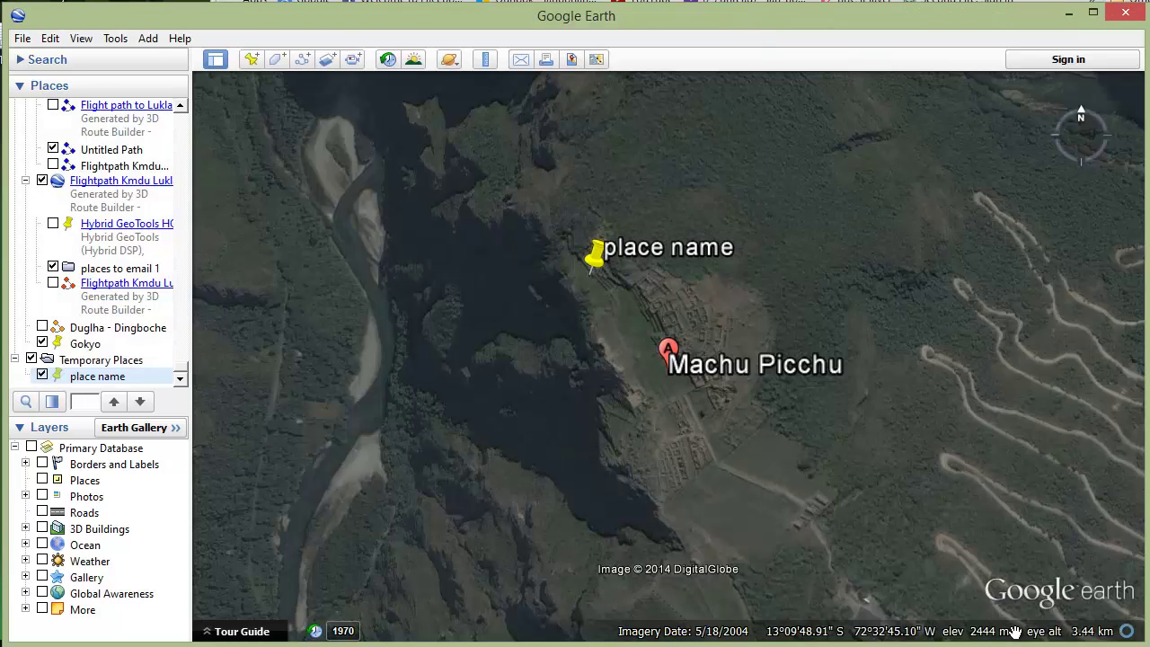
# Move the 'place name' pin west twice via Properties, to 13°9'44.16"S, 72°32'53.21"W
pyautogui.rightClick(121, 381)
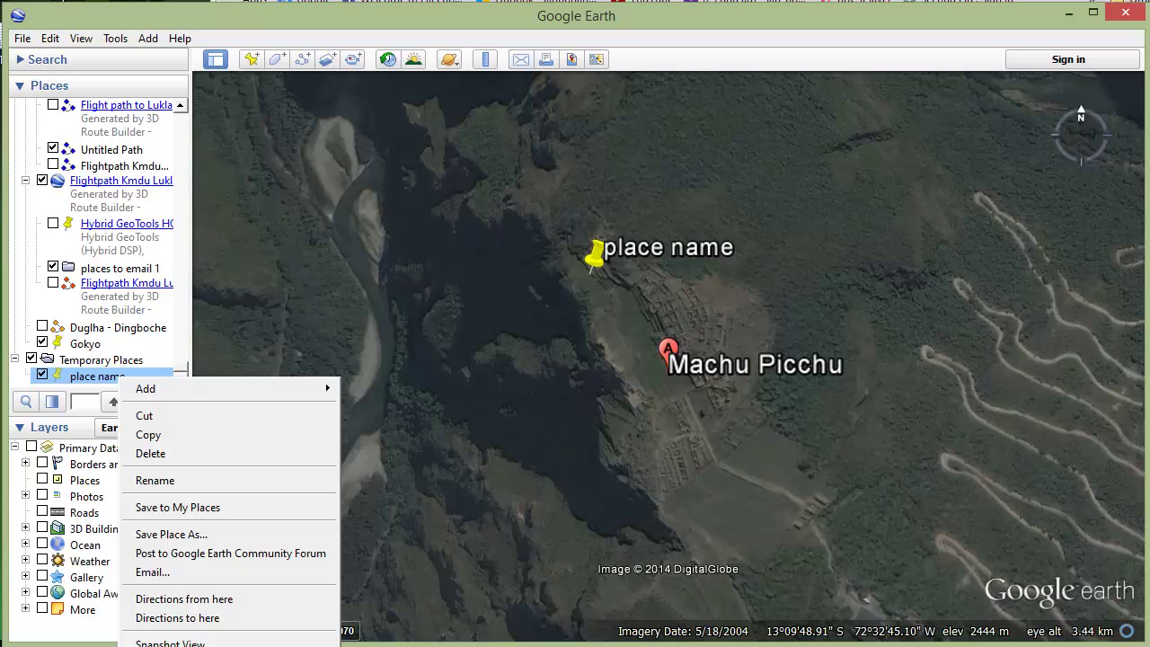
pyautogui.click(157, 646)
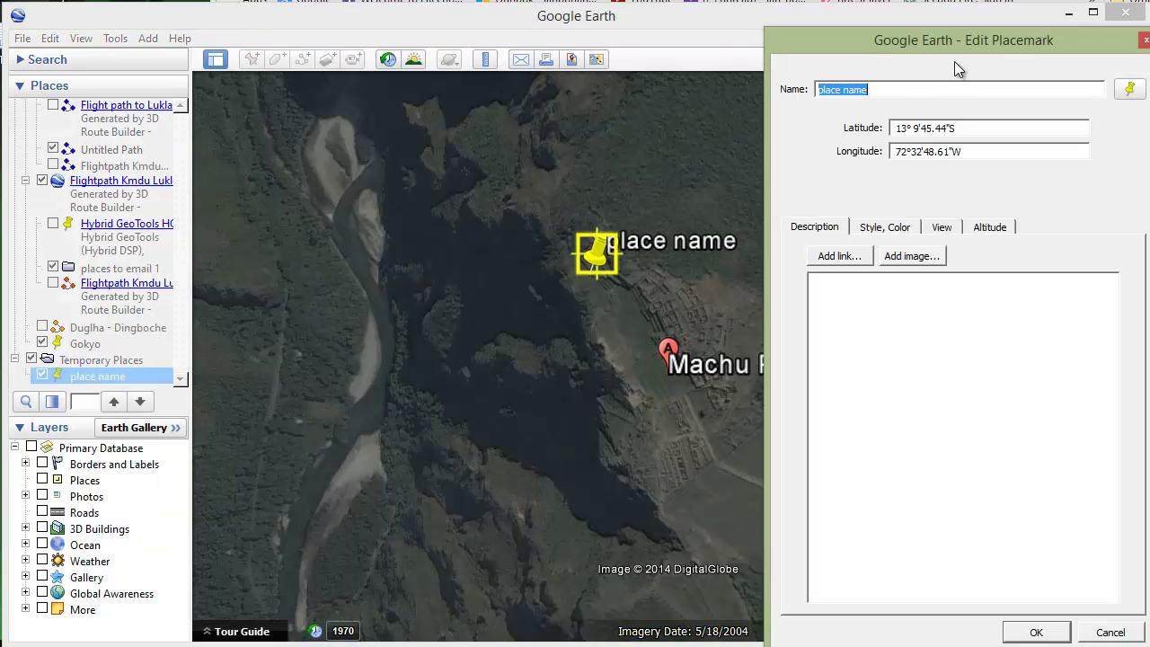
pyautogui.moveTo(928, 37); pyautogui.dragTo(891, 30)
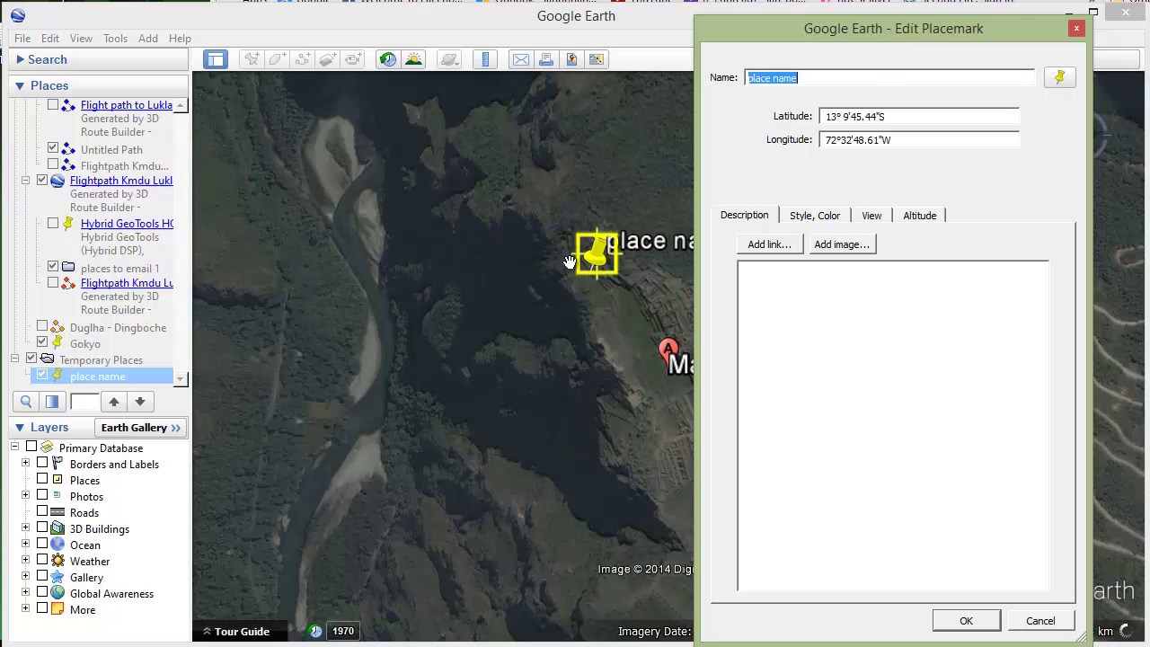
pyautogui.moveTo(581, 273); pyautogui.dragTo(566, 292)
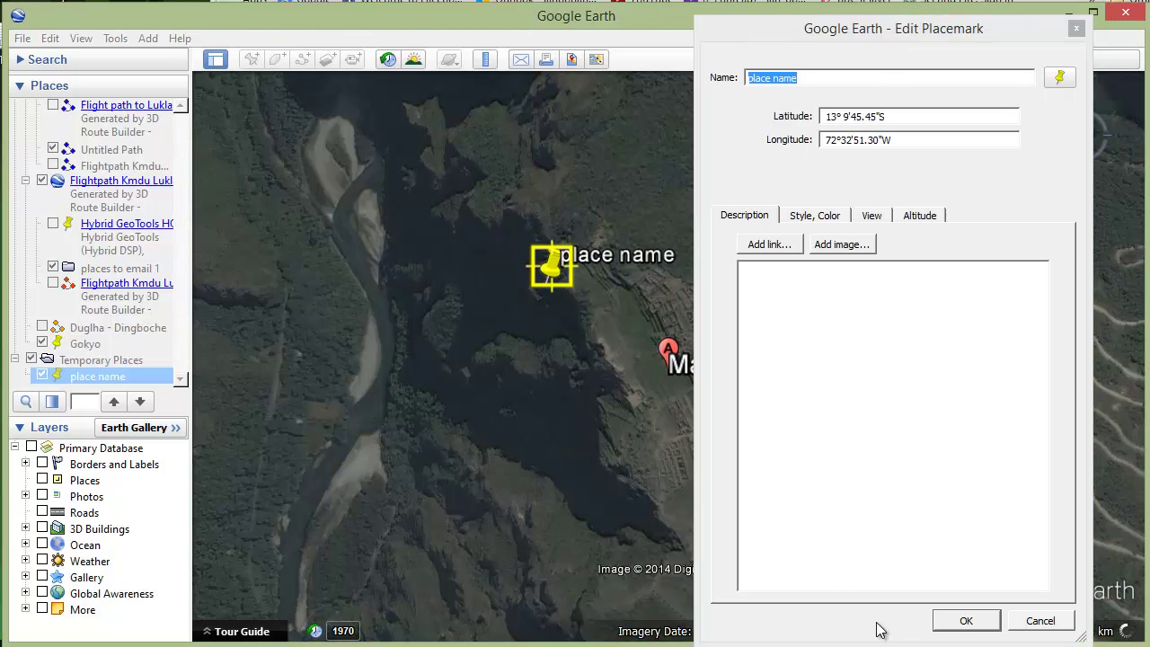
pyautogui.click(966, 620)
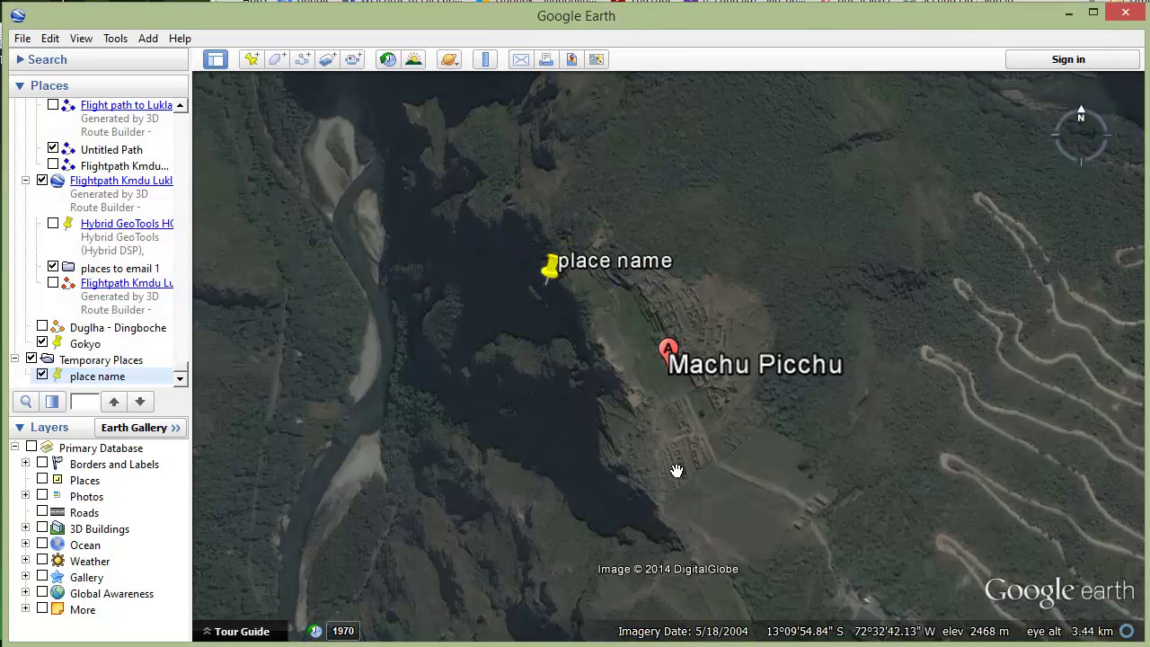
pyautogui.rightClick(550, 263)
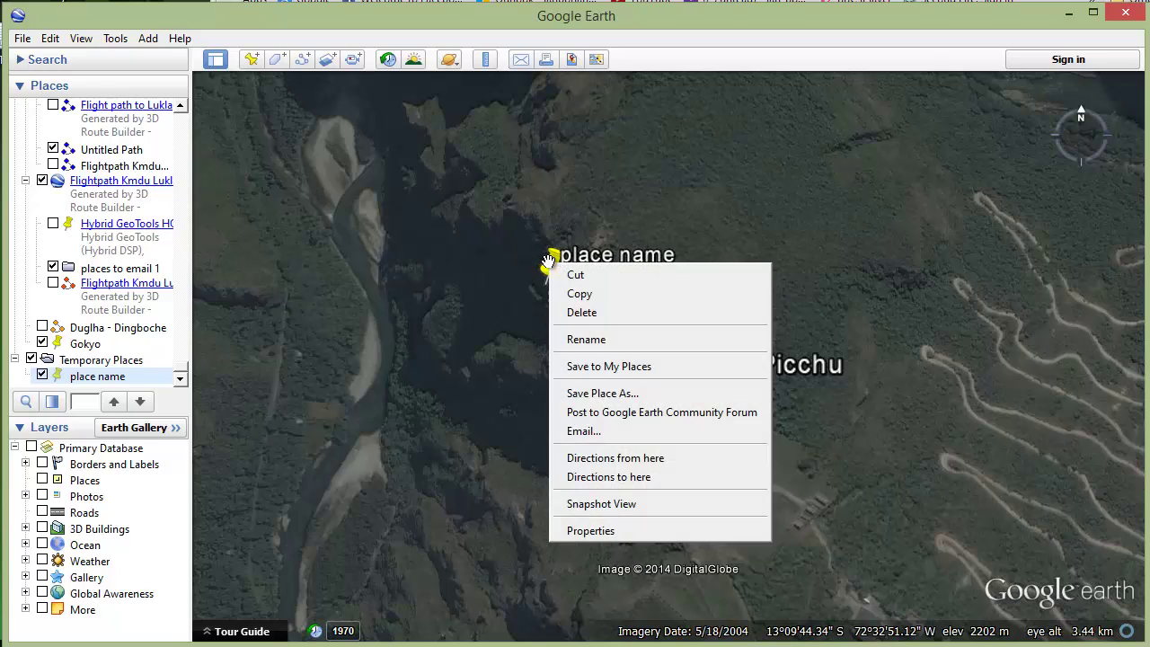
pyautogui.click(610, 532)
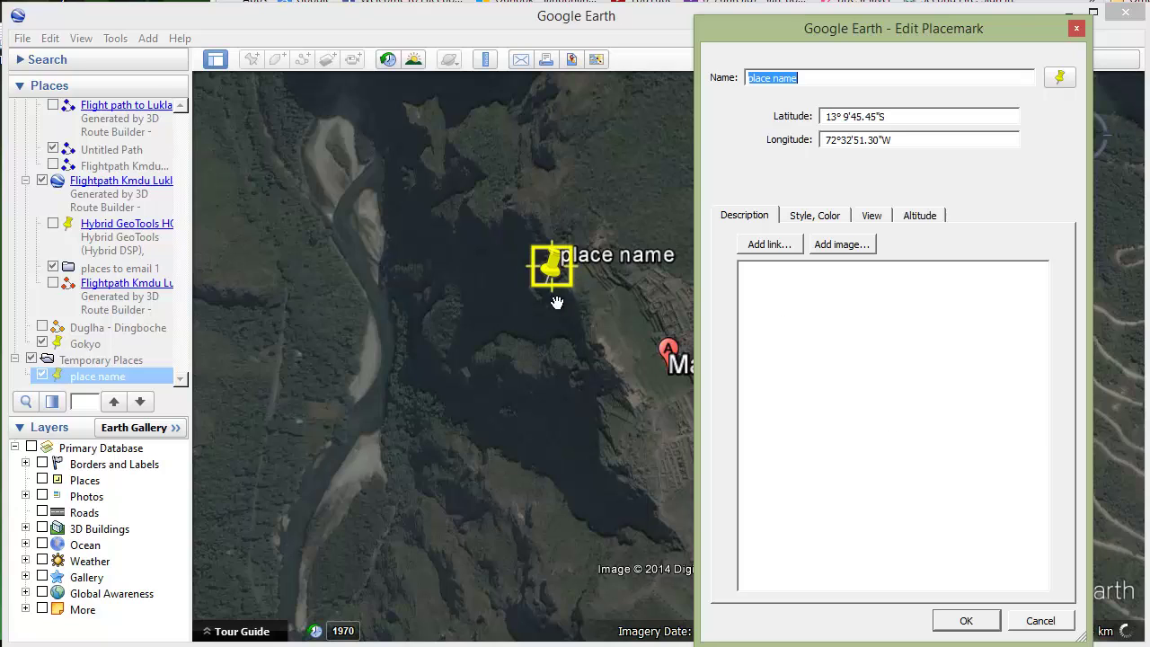
pyautogui.moveTo(560, 283); pyautogui.dragTo(519, 254)
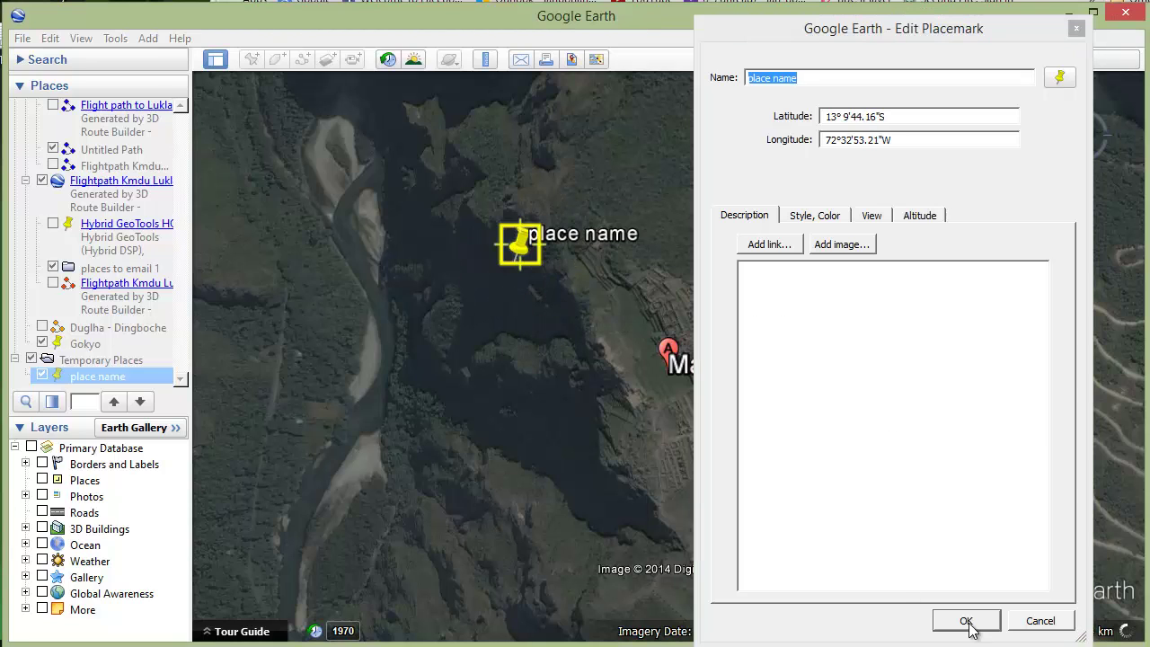
pyautogui.click(966, 620)
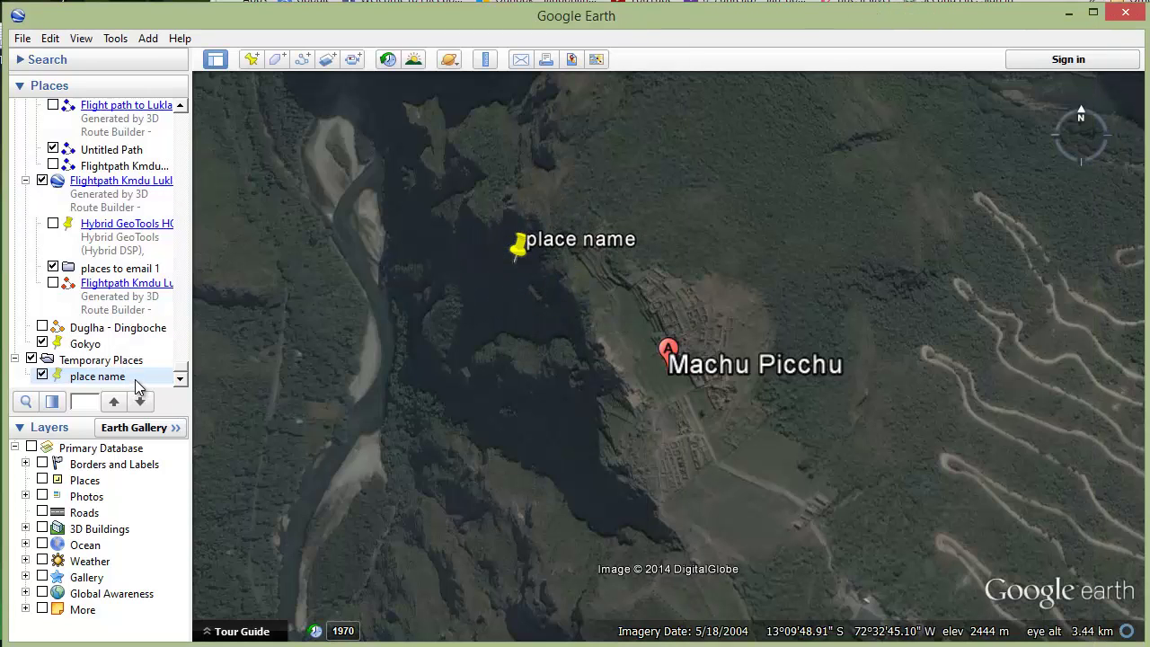
# Add a second placemark named '2' on Machu Picchu under Temporary Places
pyautogui.click(181, 381)
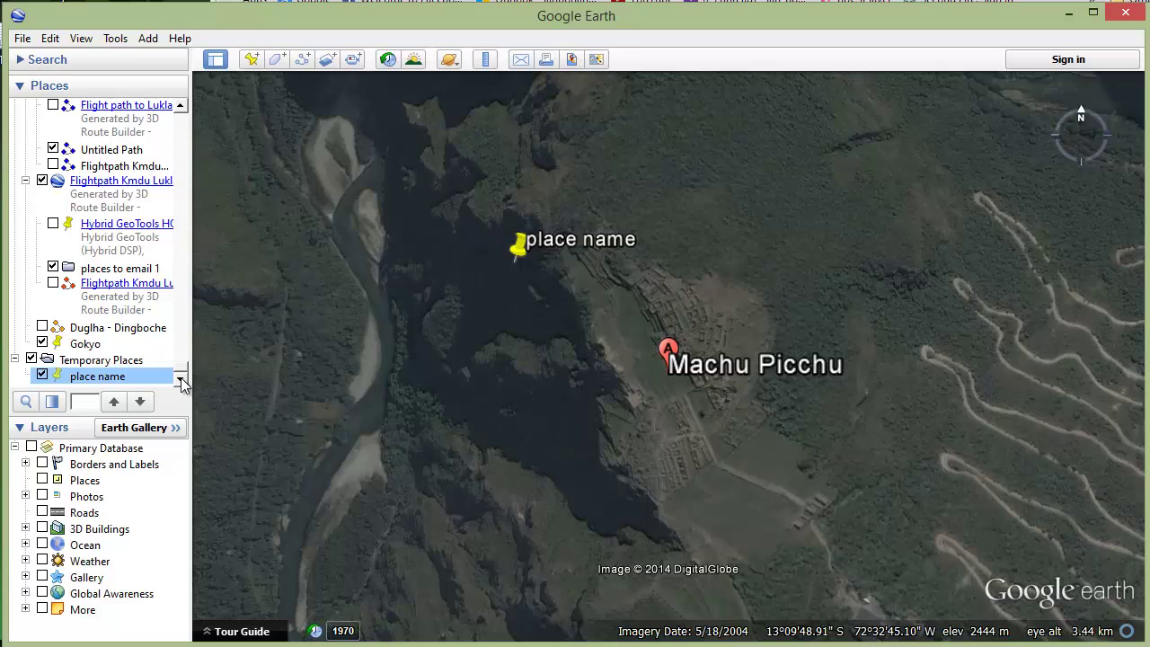
pyautogui.click(253, 60)
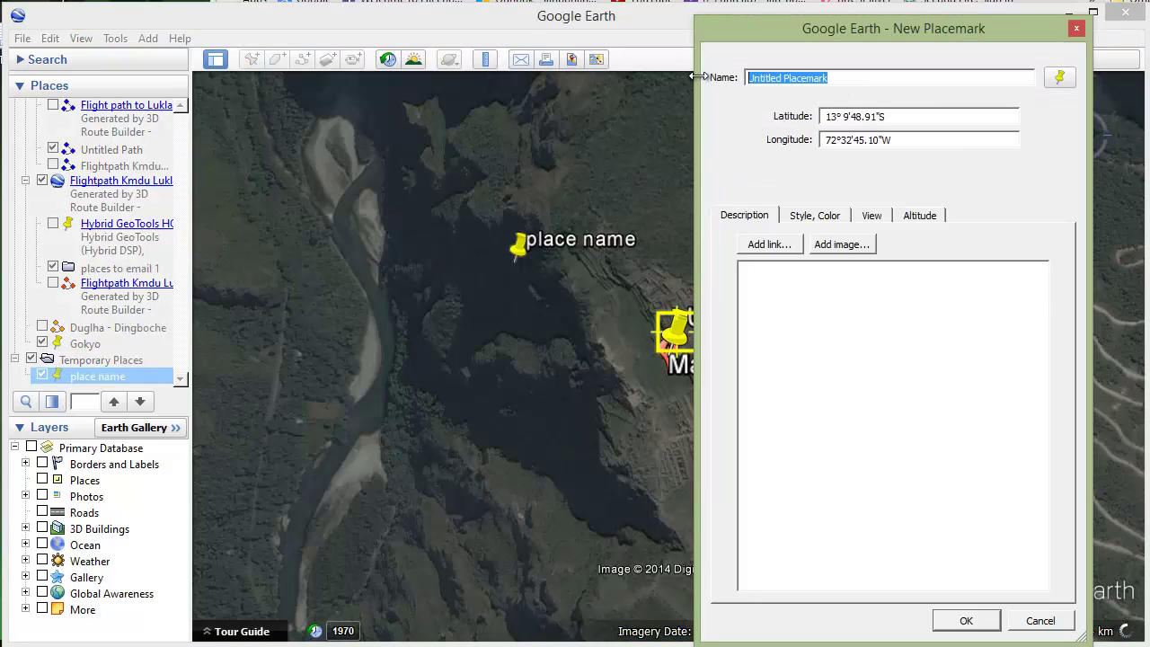
pyautogui.write('2')
pyautogui.press('Return')
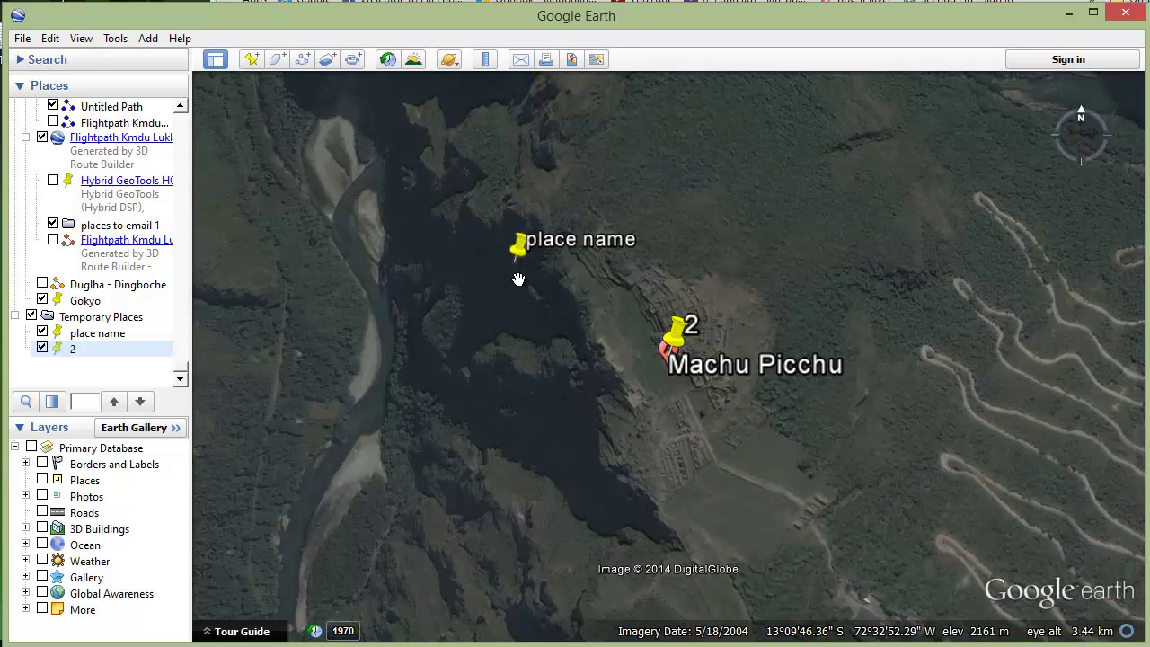
pyautogui.click(100, 349)
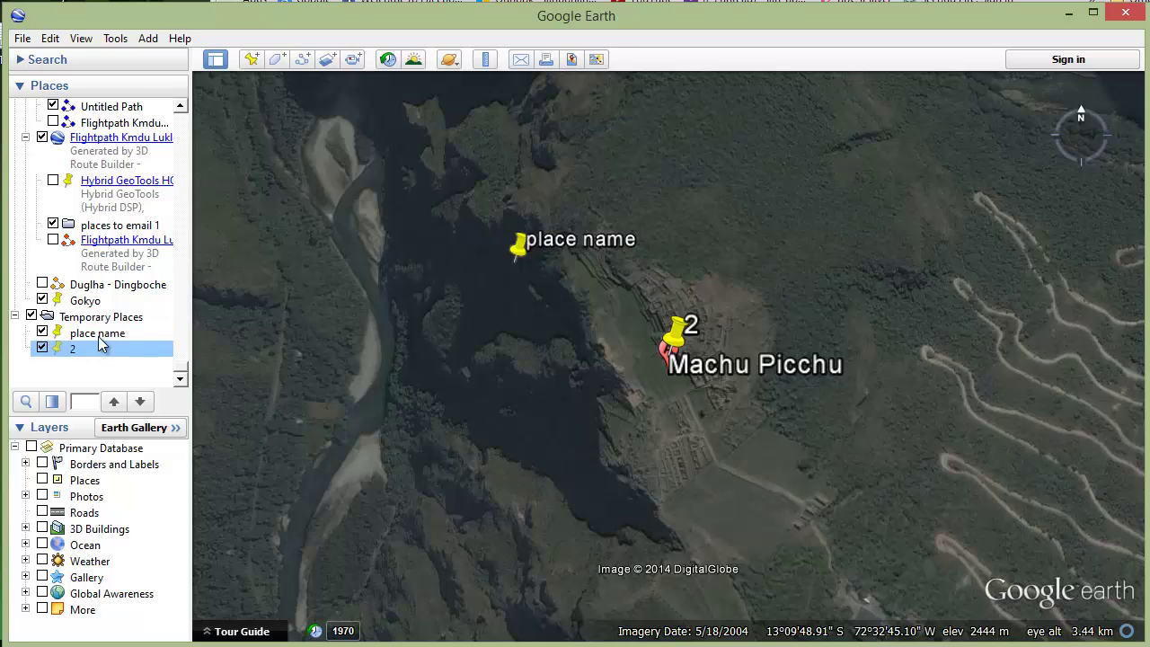
pyautogui.click(50, 322)
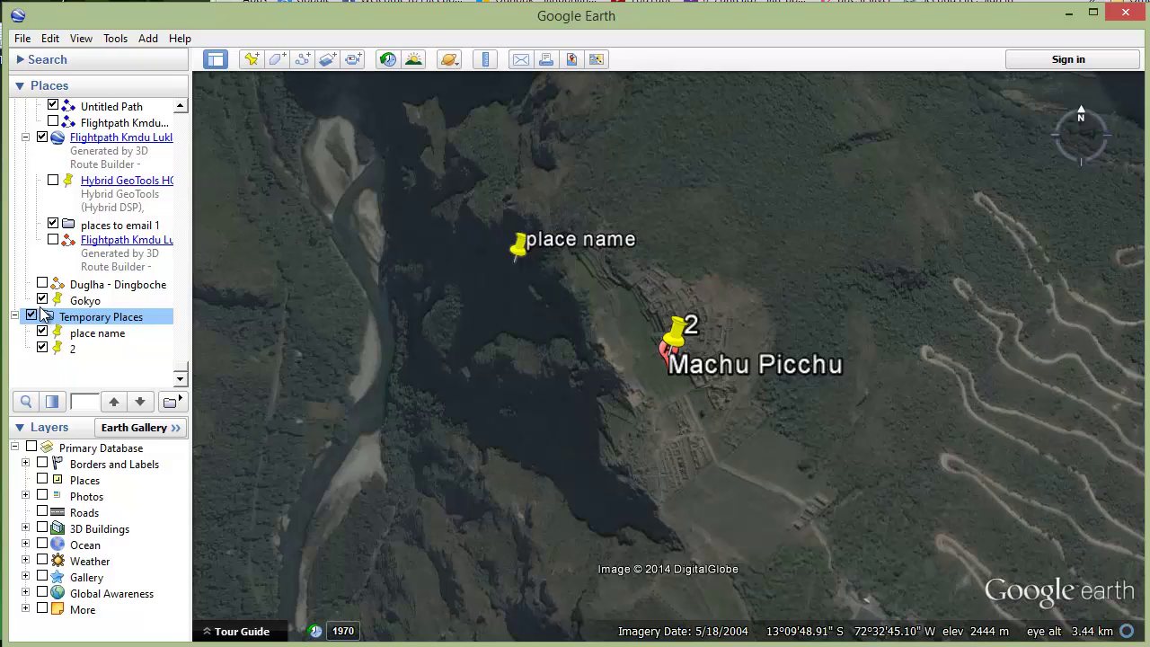
# Create a folder below Gokyo named 'places to e-mail or download'
pyautogui.click(19, 301)
pyautogui.rightClick(19, 301)
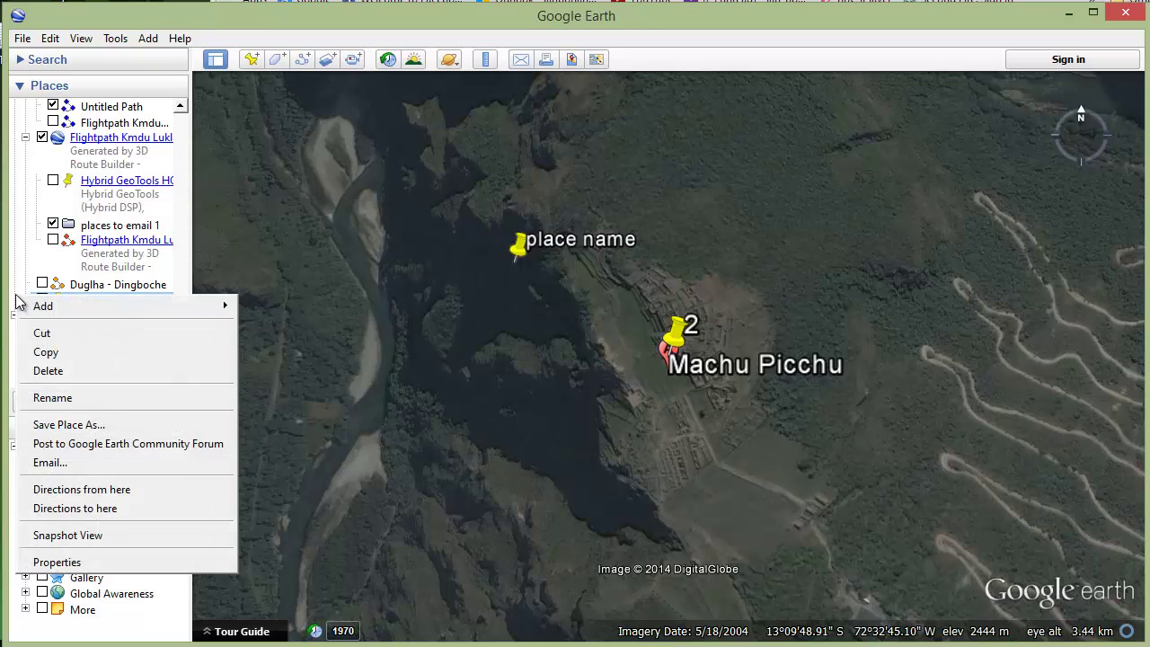
pyautogui.moveTo(43, 306)
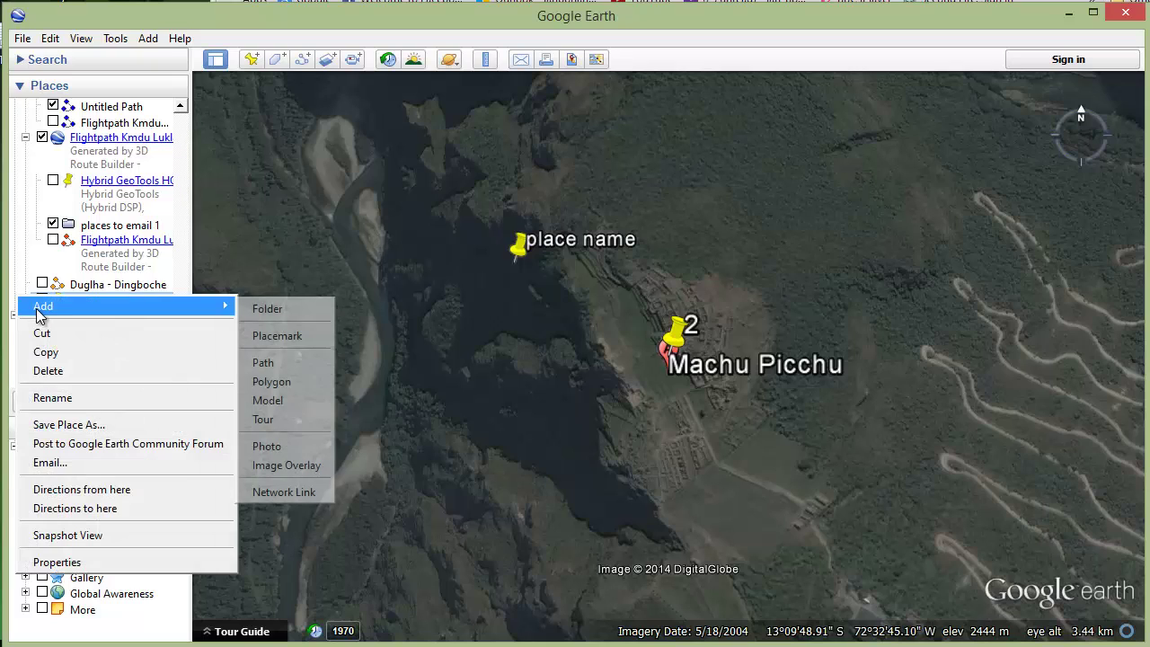
pyautogui.click(285, 307)
pyautogui.moveTo(827, 77); pyautogui.dragTo(732, 79)
pyautogui.write('places to e-mail or d')
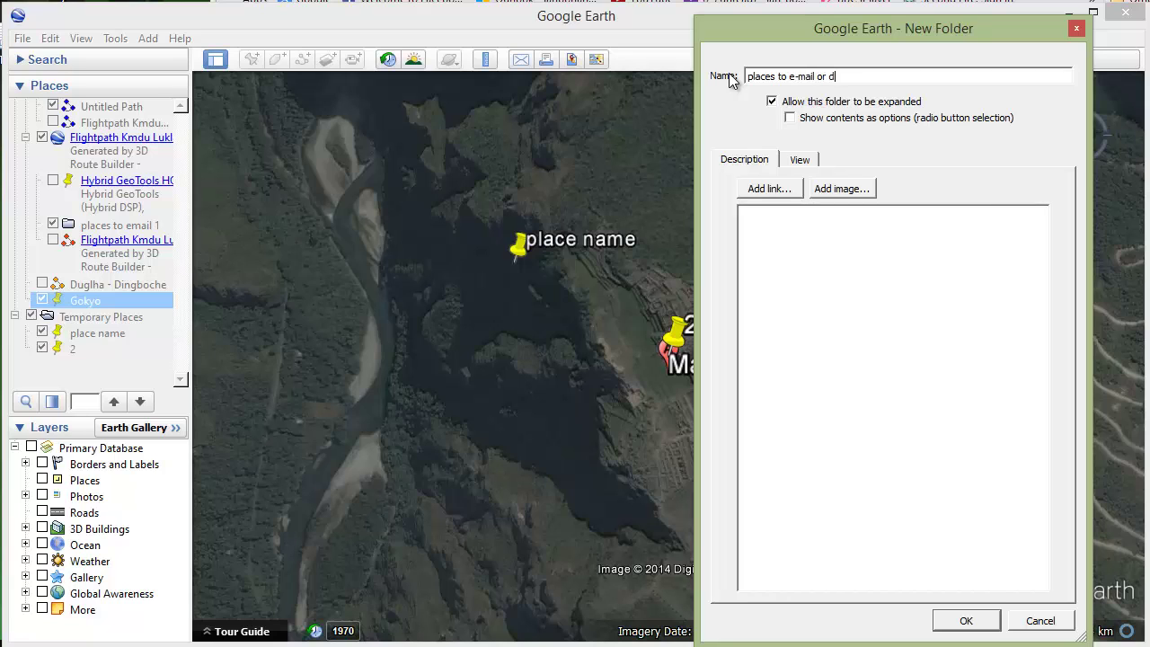
pyautogui.write('oad')
pyautogui.press('Return')
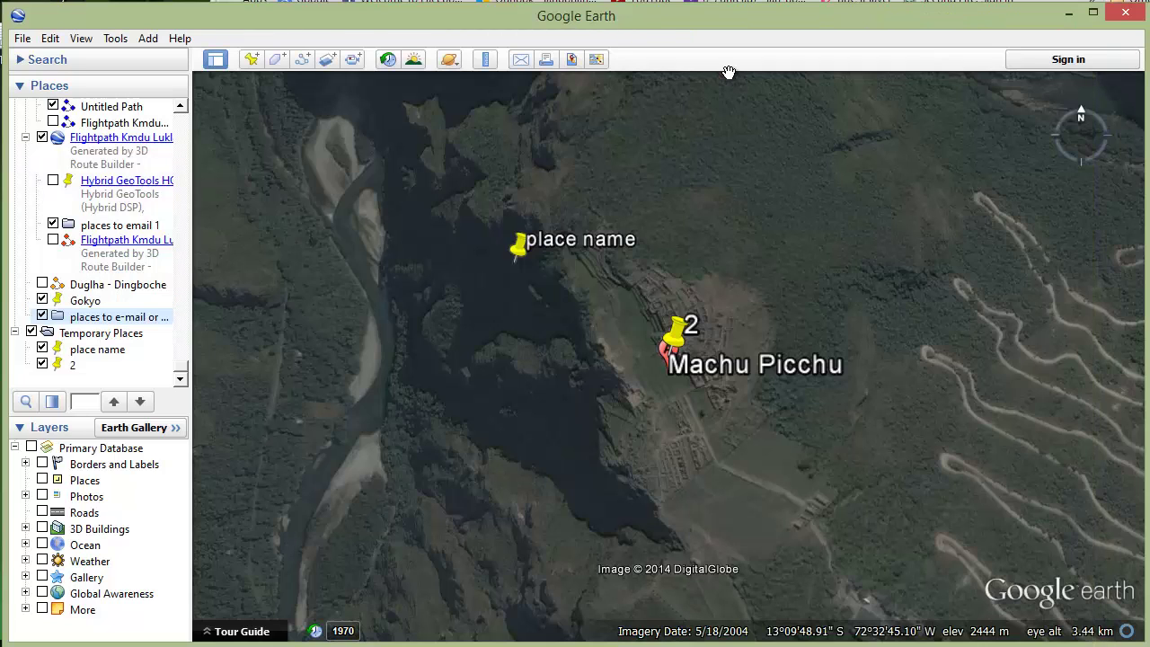
# Drag 'place name' and '2' from Temporary Places into the new folder
pyautogui.click(93, 321)
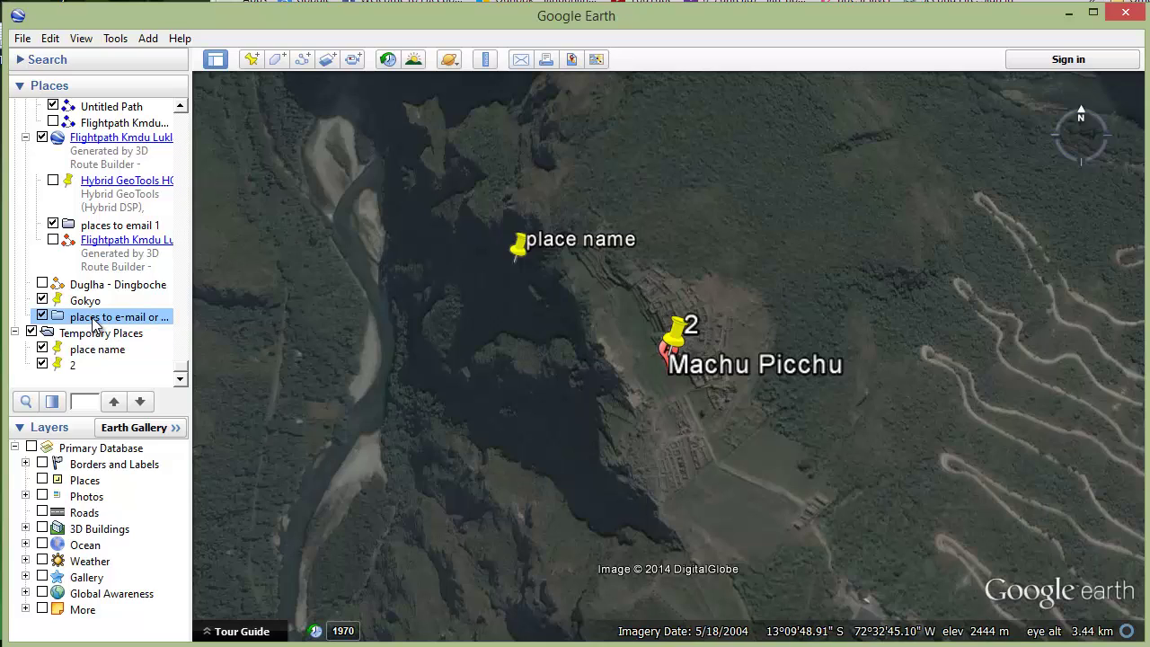
pyautogui.click(92, 352)
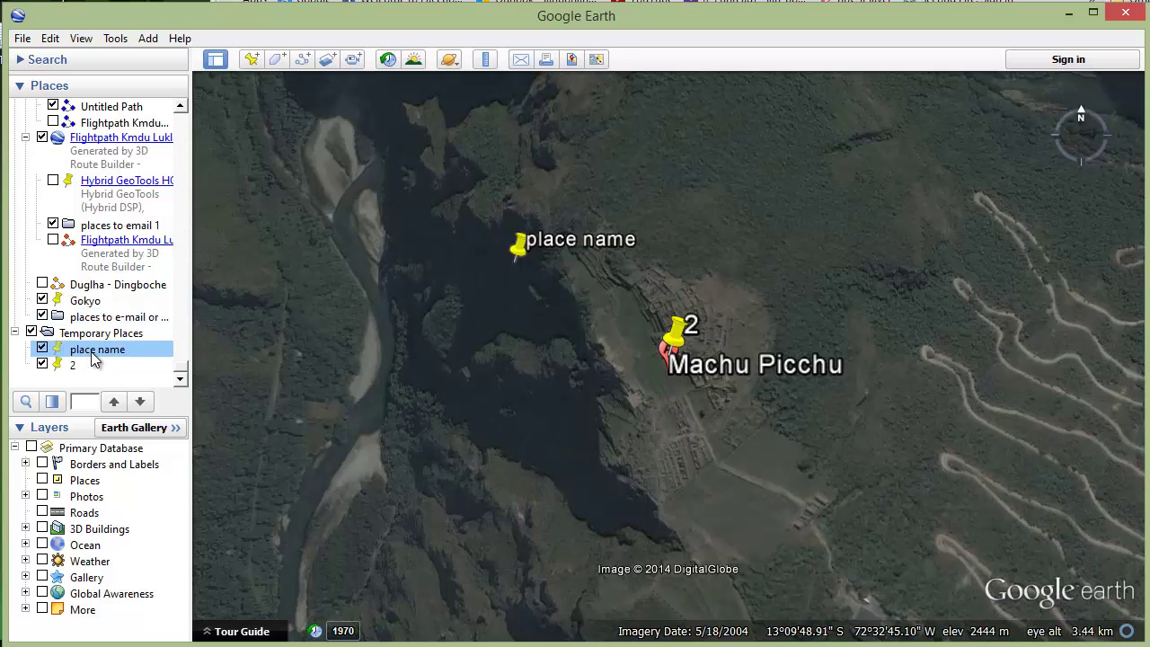
pyautogui.moveTo(93, 353); pyautogui.dragTo(97, 319)
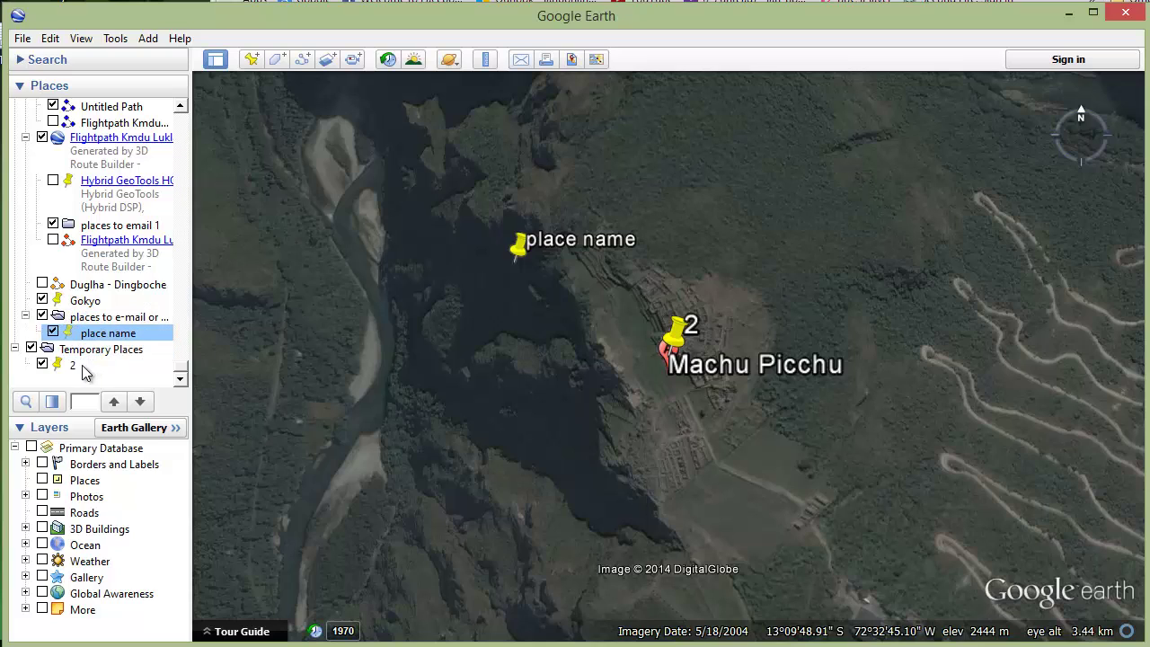
pyautogui.click(77, 365)
pyautogui.moveTo(75, 366); pyautogui.dragTo(108, 337)
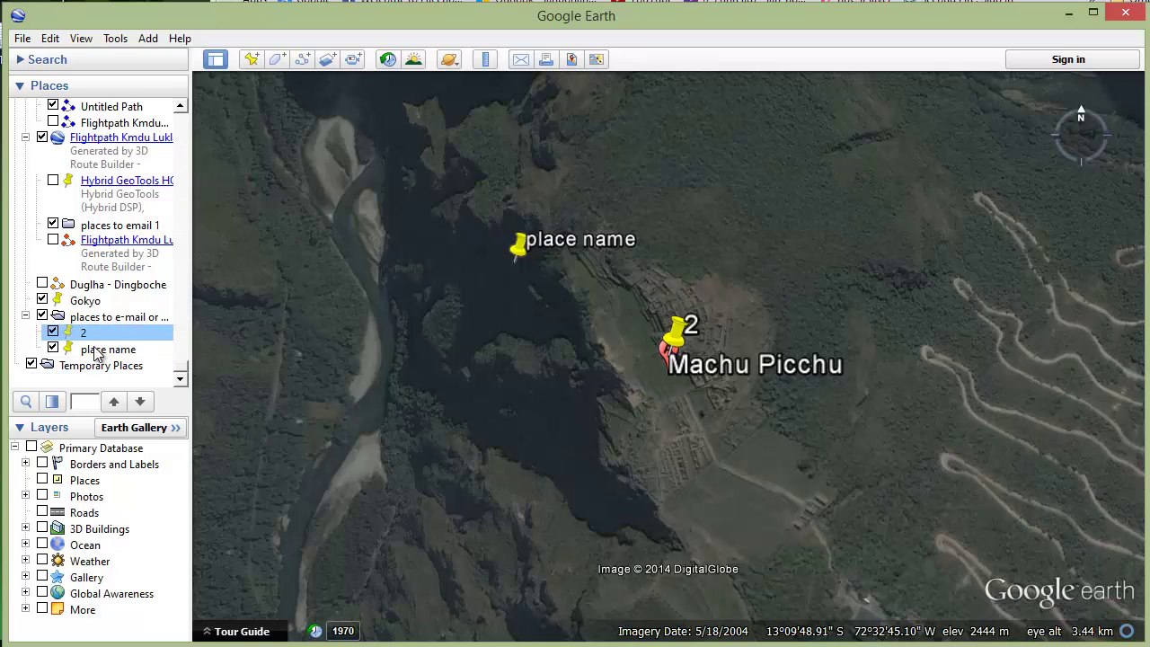
pyautogui.click(79, 319)
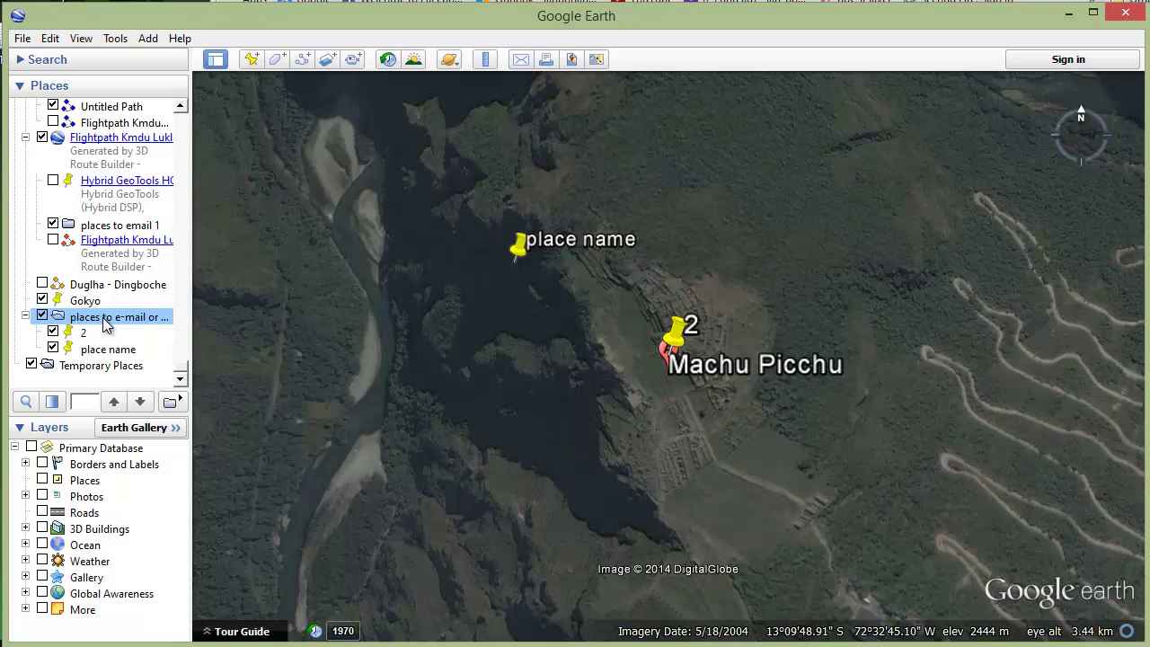
# Save the folder to the Desktop as a KMZ named 'places to e-mail or download'
pyautogui.rightClick(106, 326)
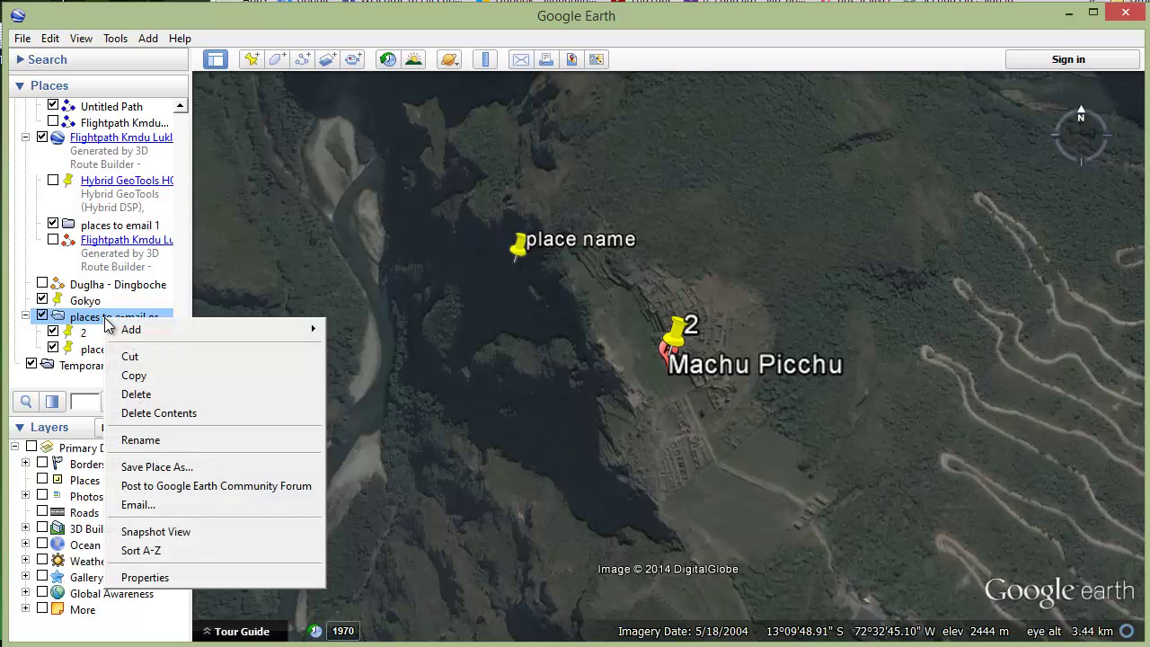
pyautogui.click(164, 466)
pyautogui.moveTo(522, 40); pyautogui.dragTo(708, 80)
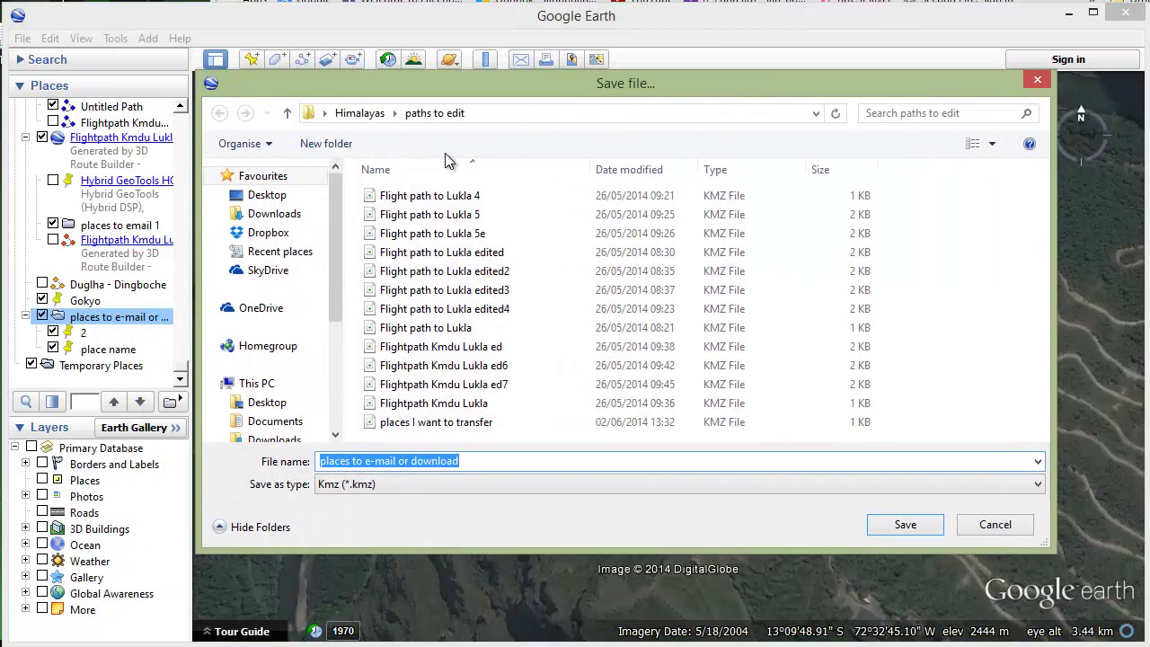
pyautogui.click(260, 194)
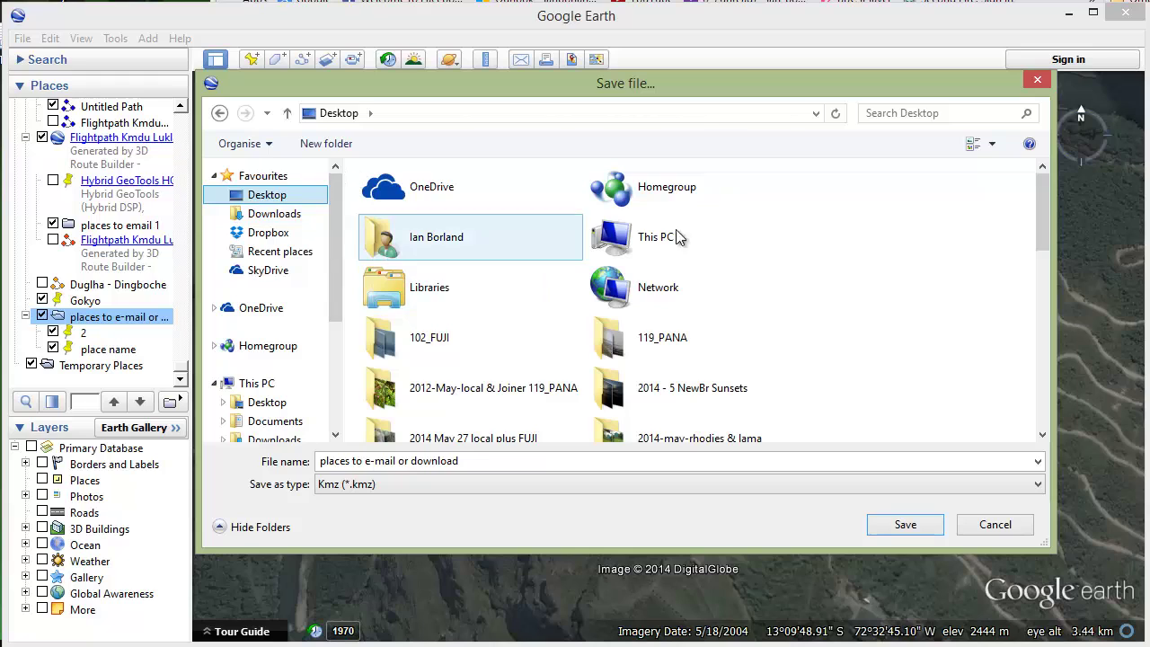
pyautogui.moveTo(1043, 202); pyautogui.dragTo(1040, 379)
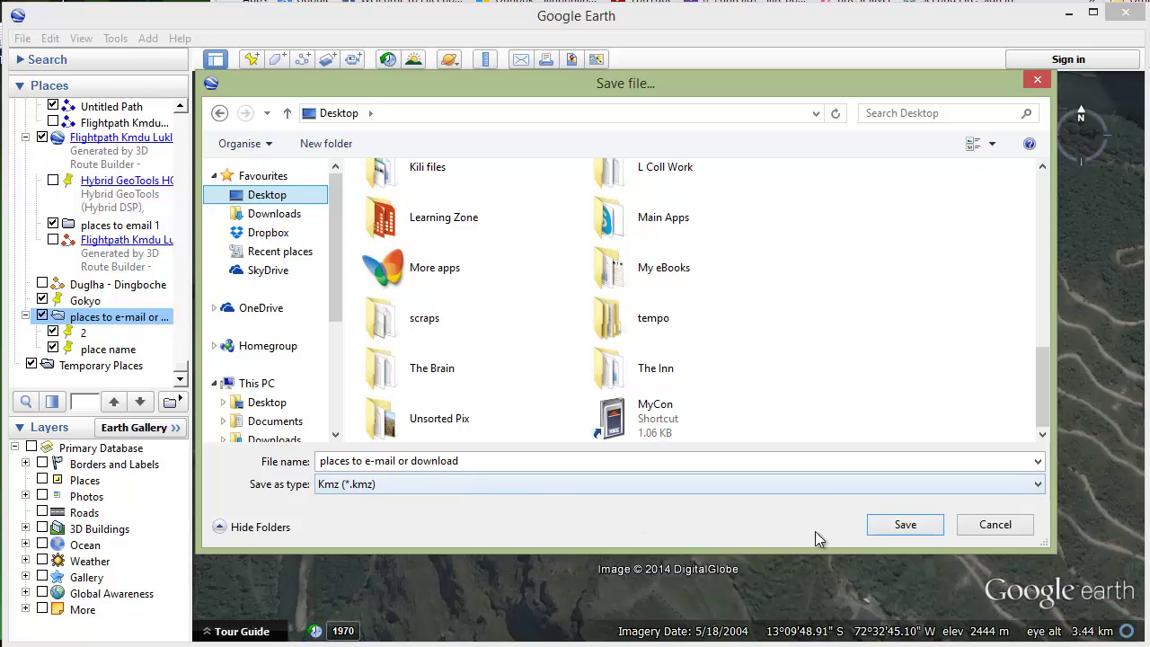
pyautogui.click(899, 526)
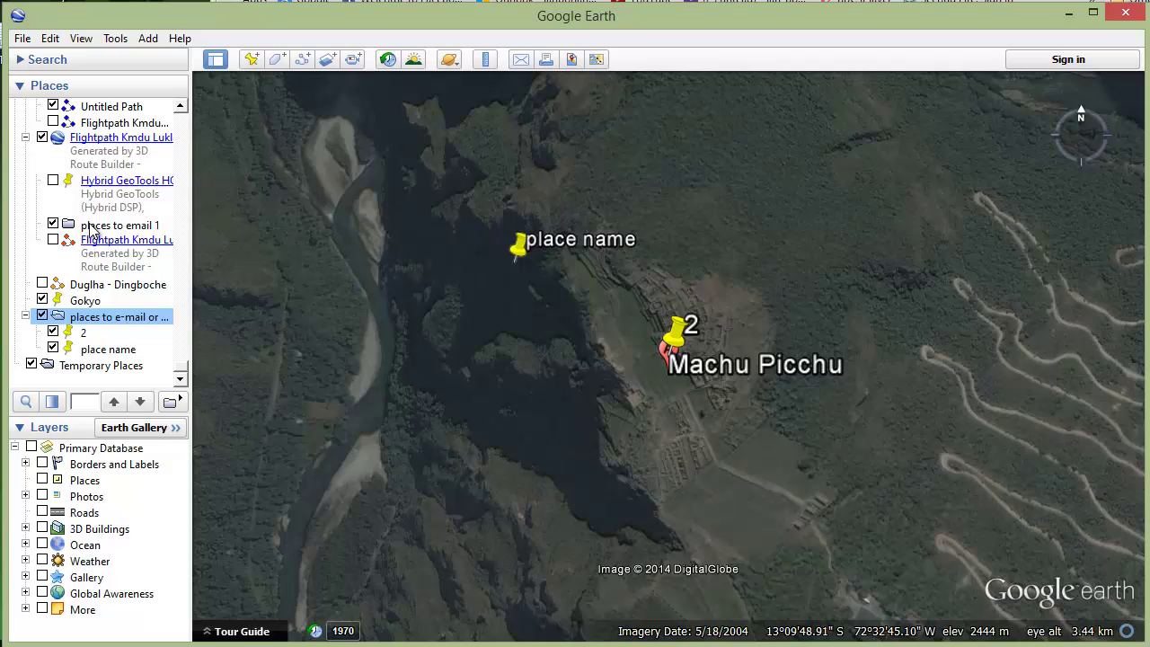
# Open 'places to e-mail or download' from the Desktop and decline the reload prompt
pyautogui.click(31, 39)
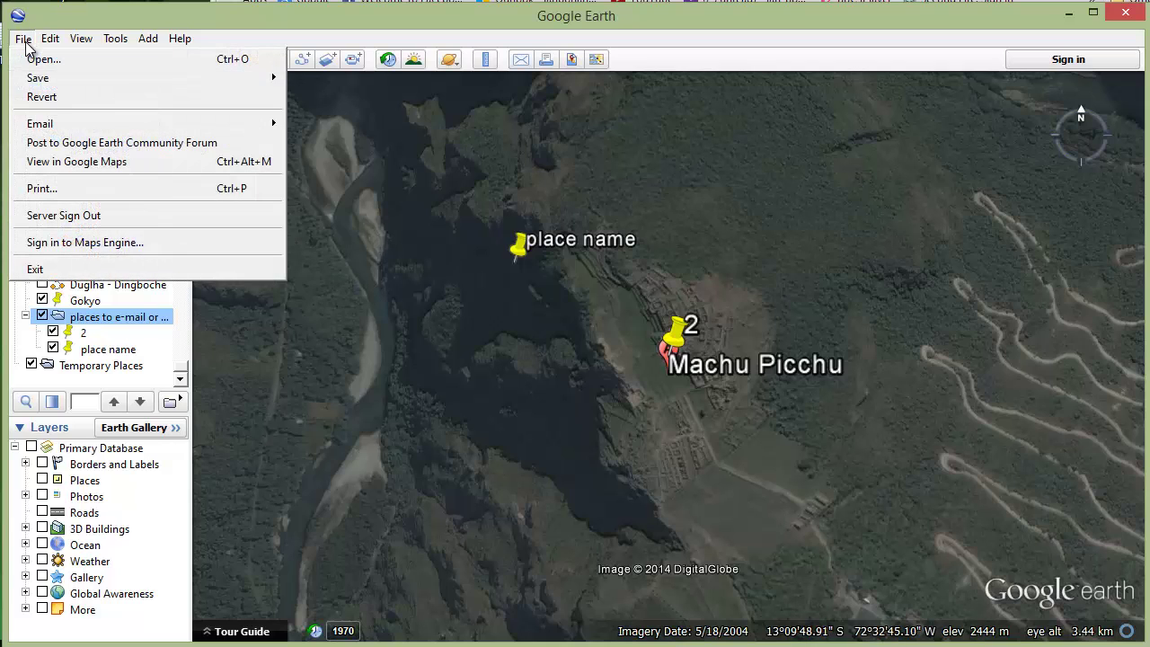
pyautogui.click(36, 58)
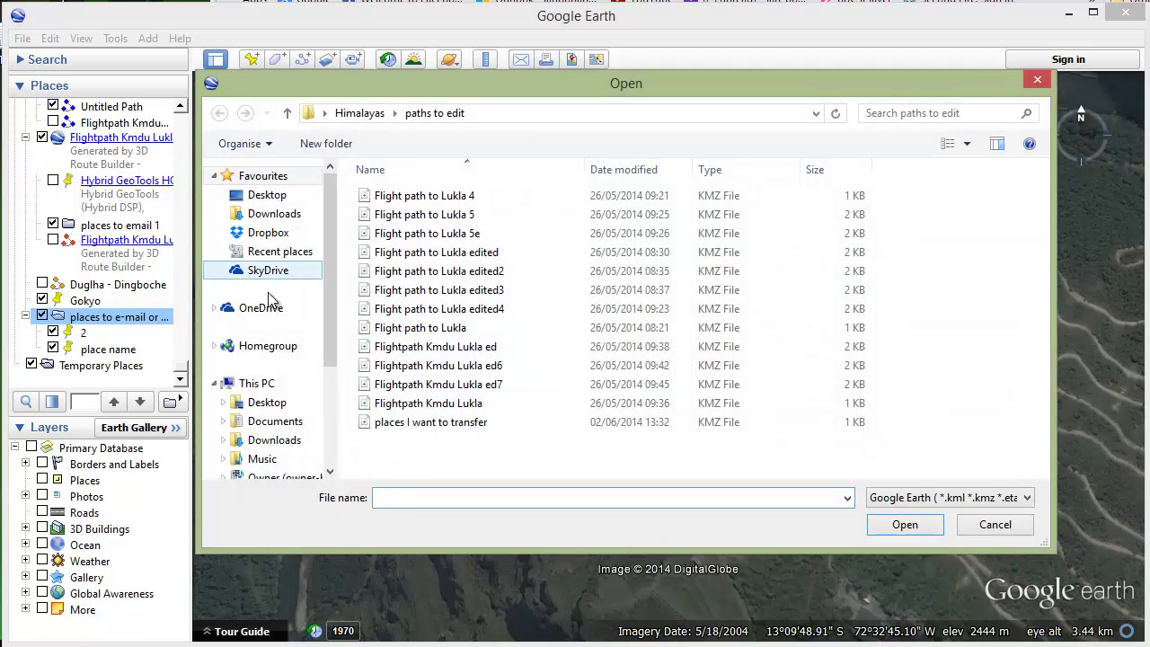
pyautogui.click(275, 199)
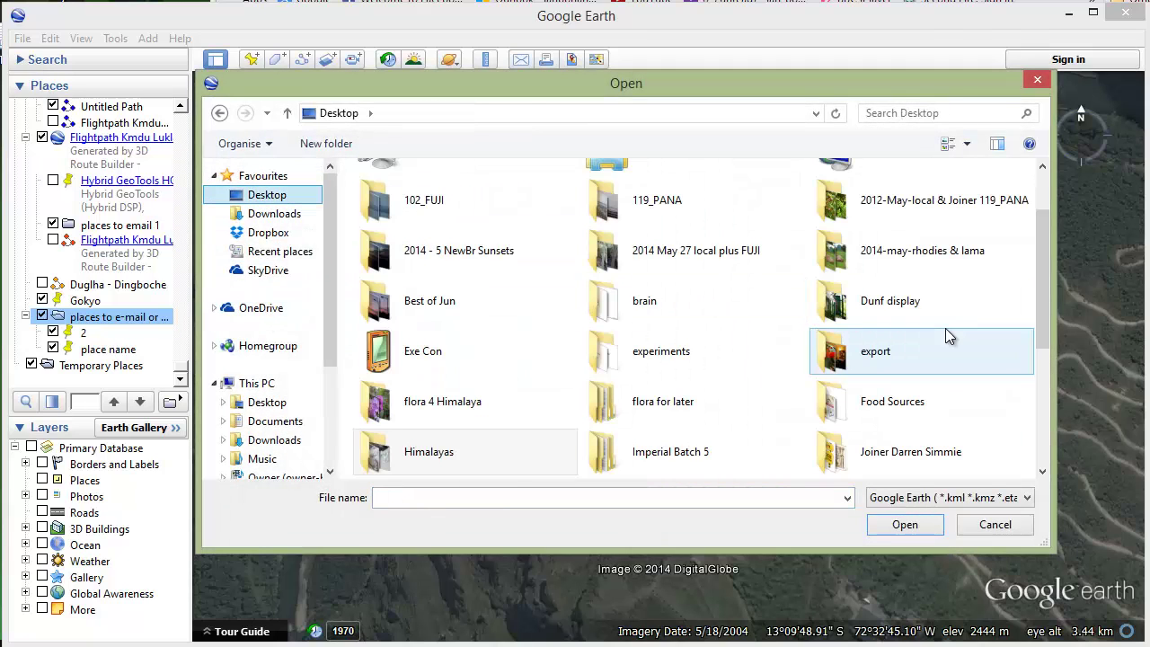
pyautogui.moveTo(1048, 285); pyautogui.dragTo(1048, 415)
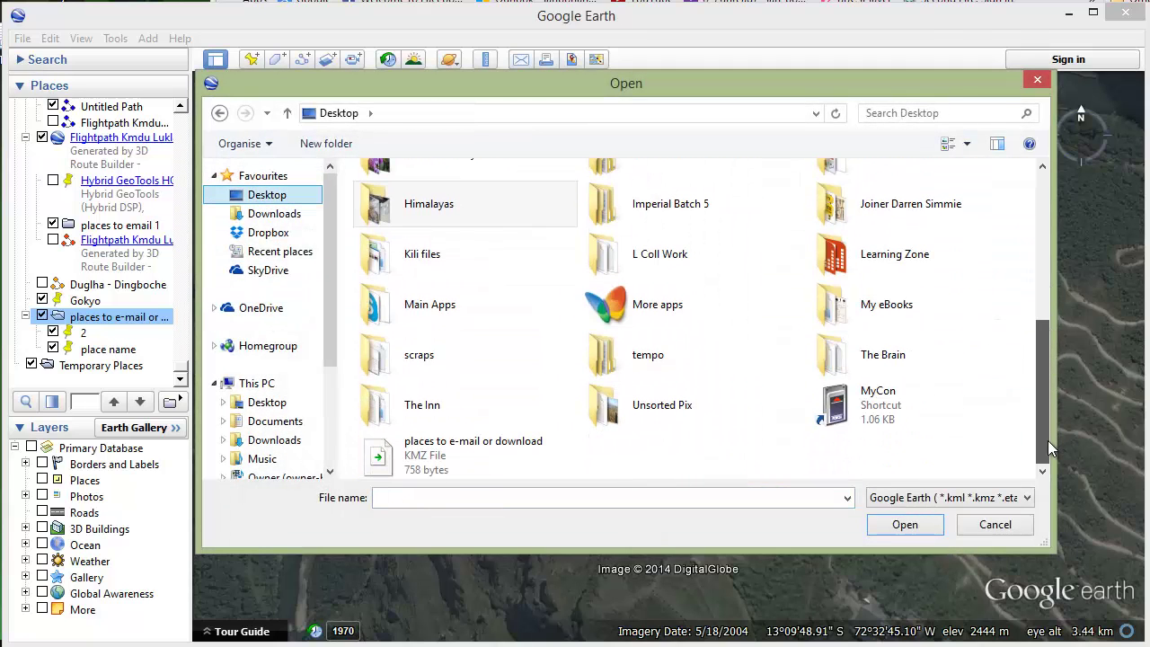
pyautogui.click(410, 452)
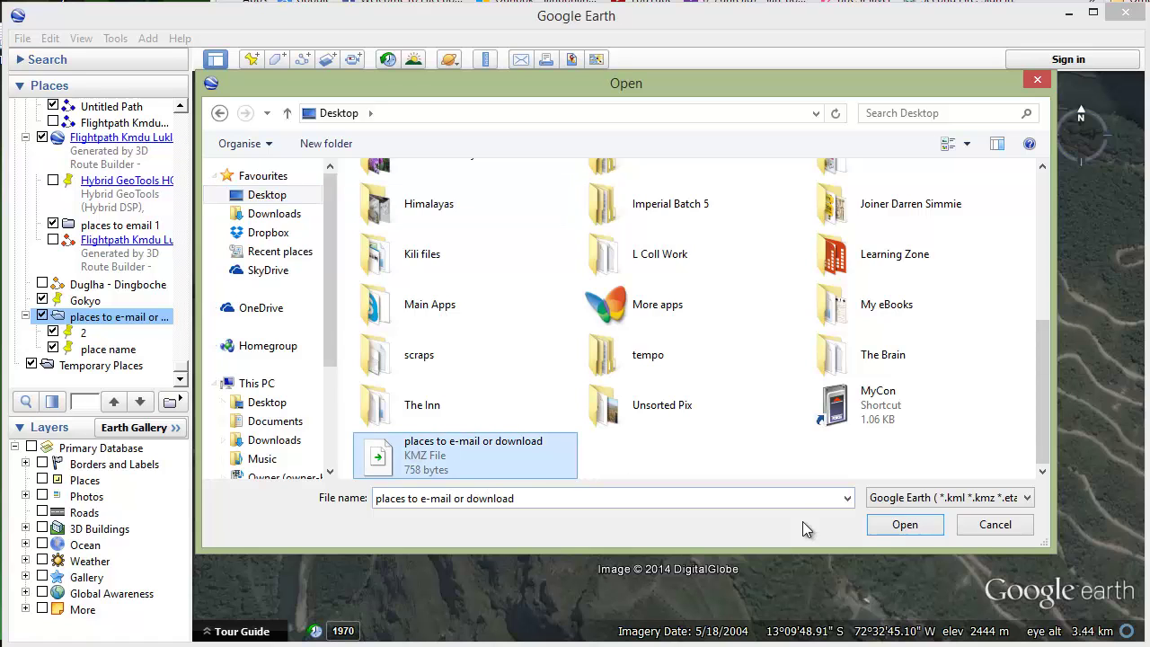
pyautogui.click(895, 526)
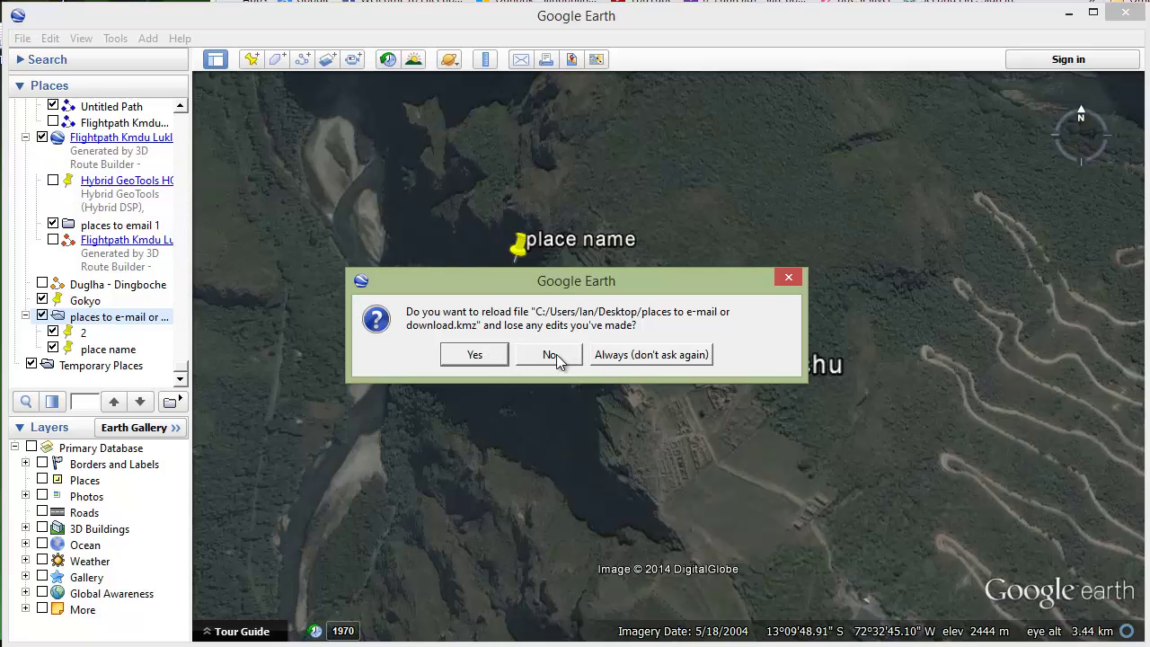
pyautogui.click(789, 276)
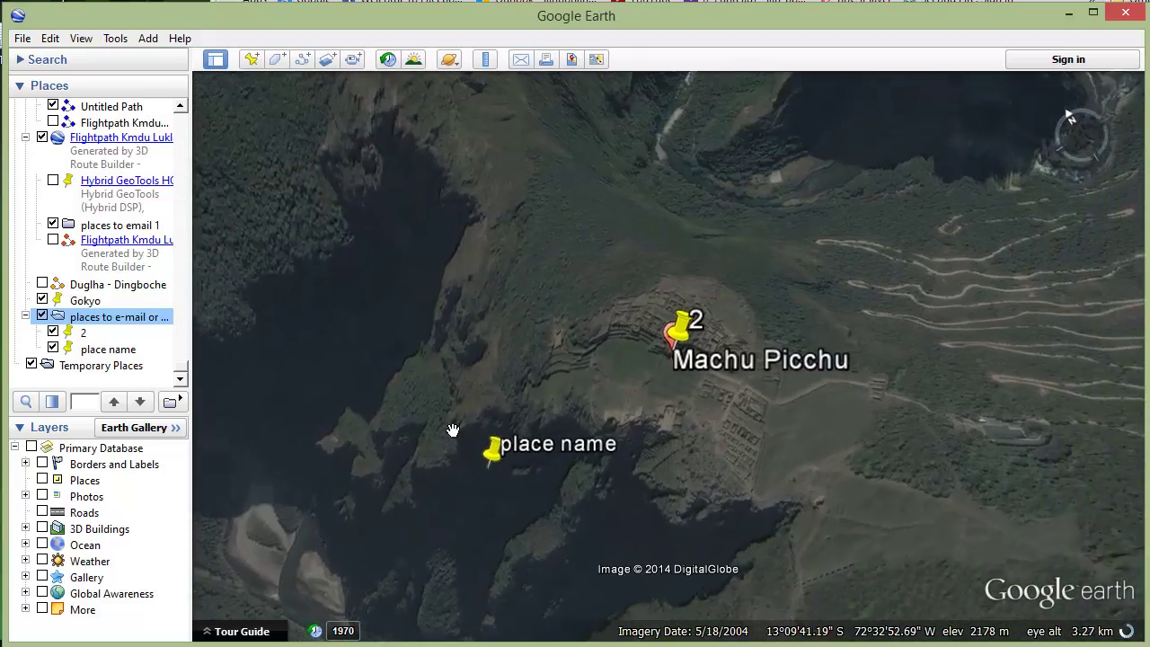
# Turn on the Places, Roads, Borders and Labels, and Photos layers near Machu Picchu
pyautogui.click(43, 480)
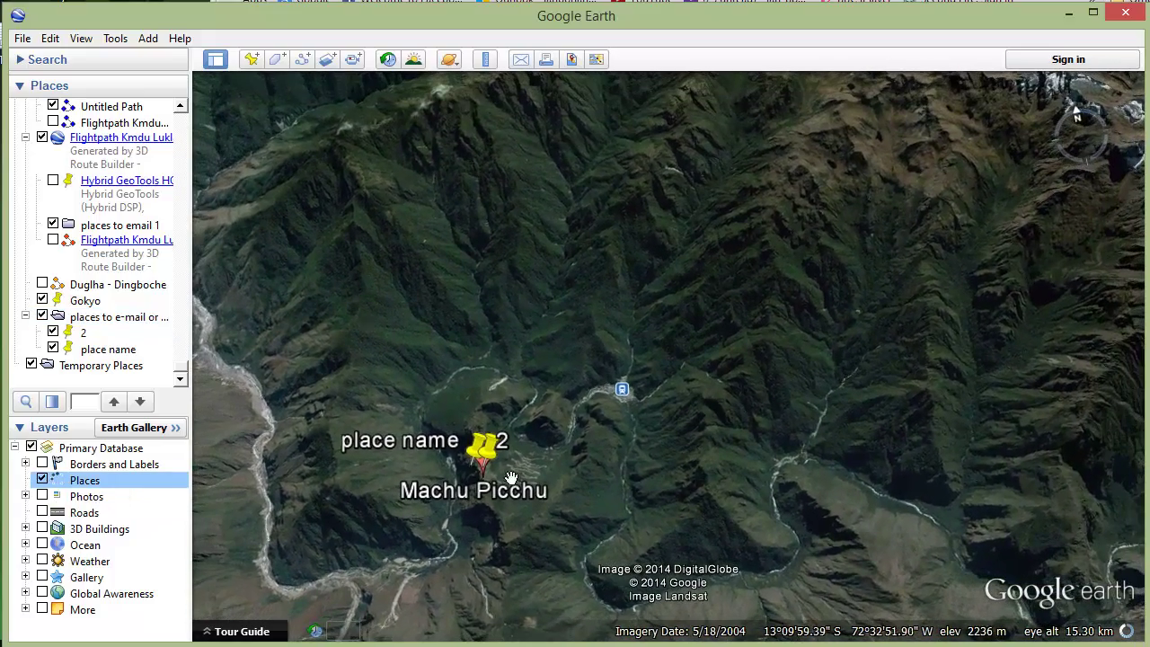
pyautogui.click(42, 512)
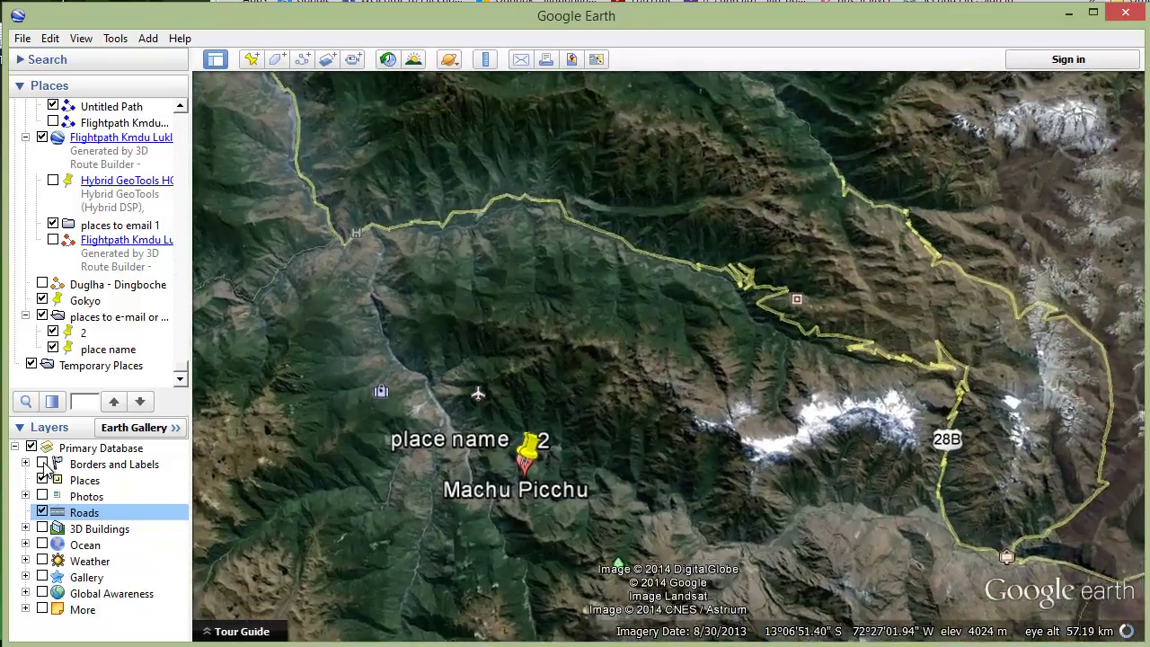
pyautogui.click(42, 464)
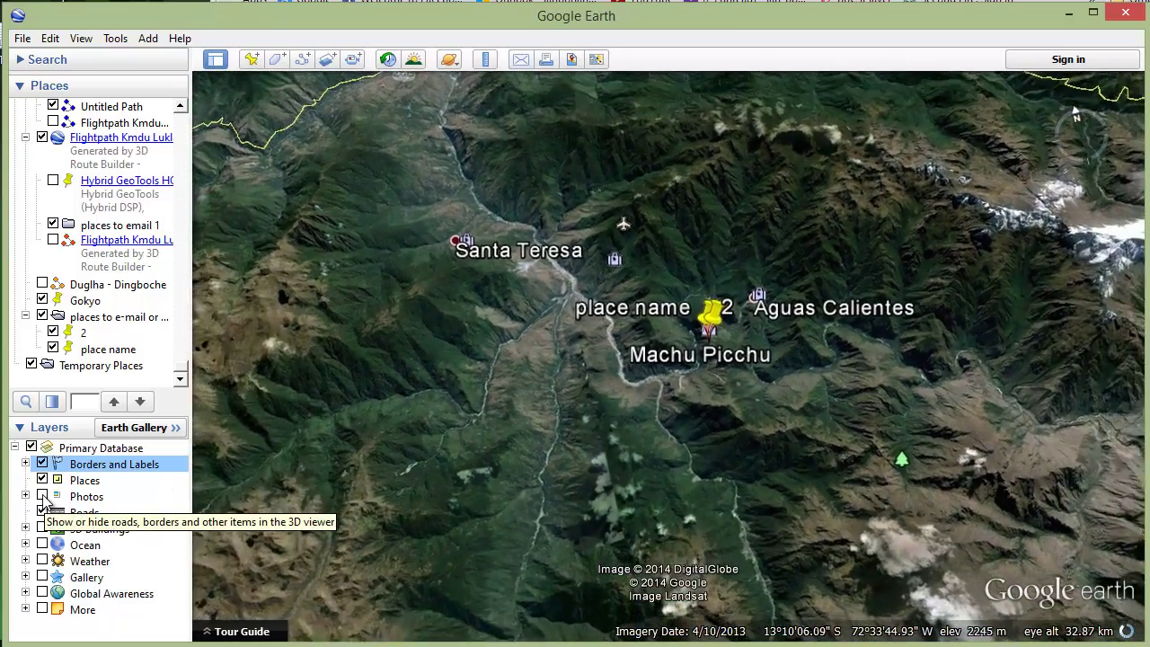
pyautogui.click(42, 497)
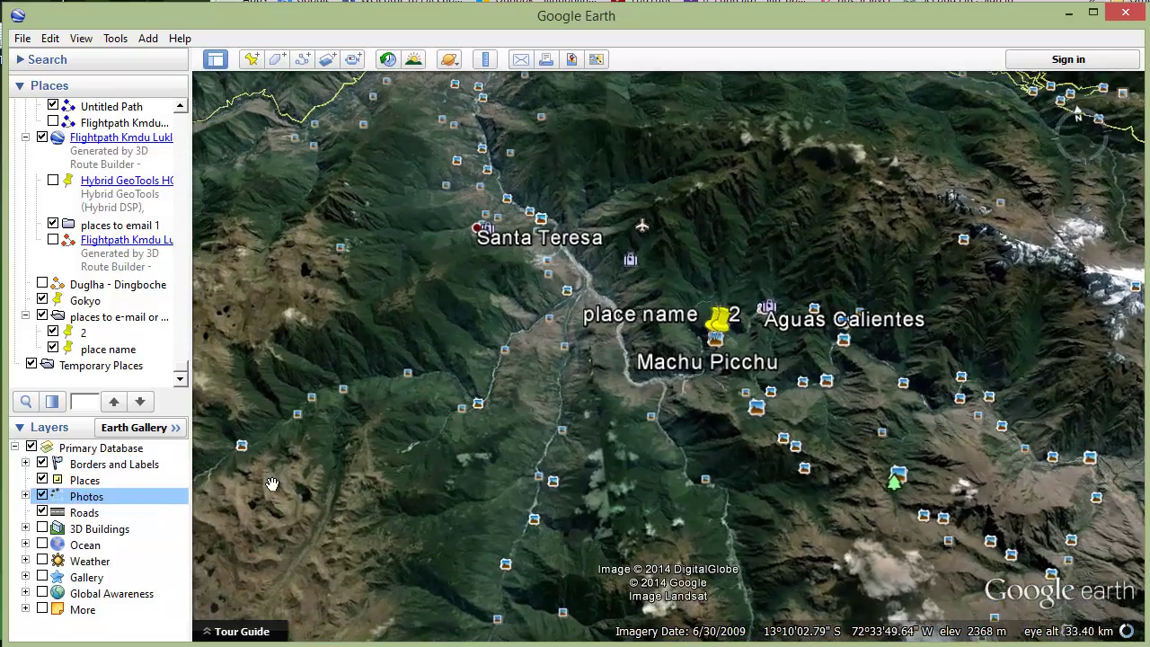
pyautogui.moveTo(272, 484); pyautogui.dragTo(660, 415)
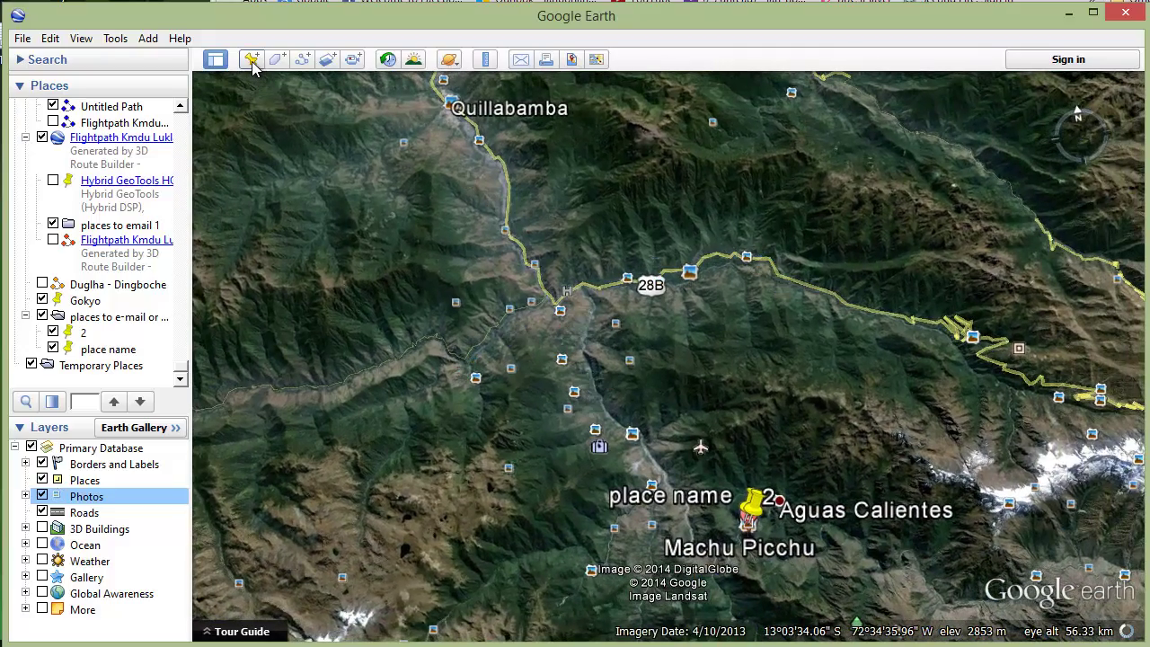
pyautogui.rightClick(101, 317)
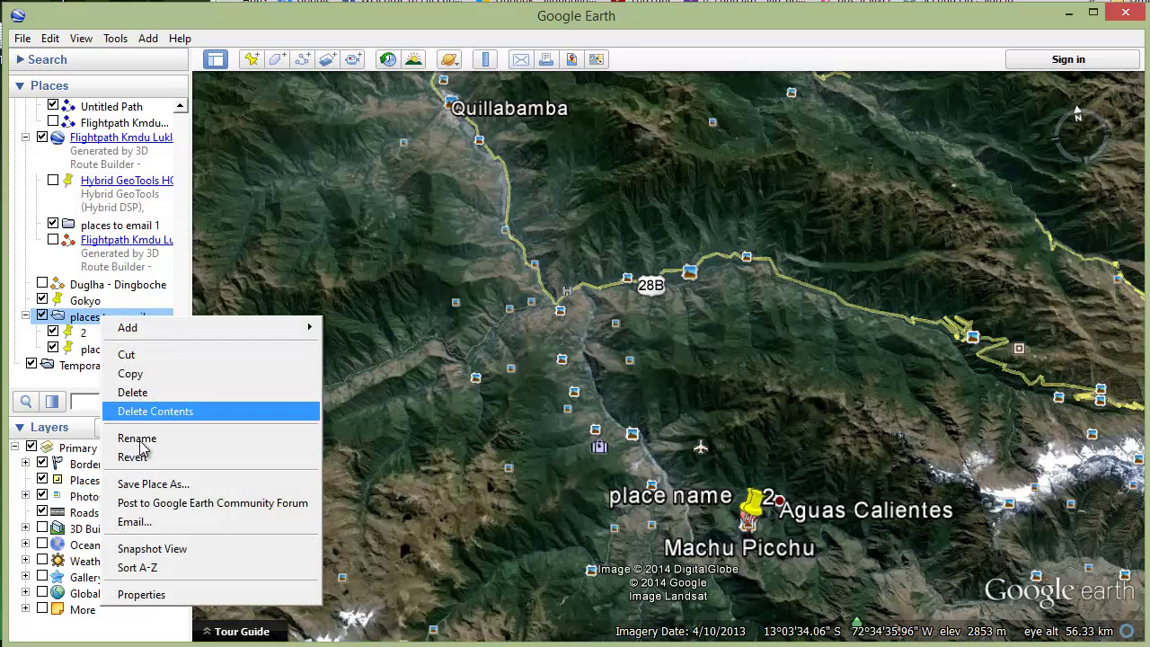